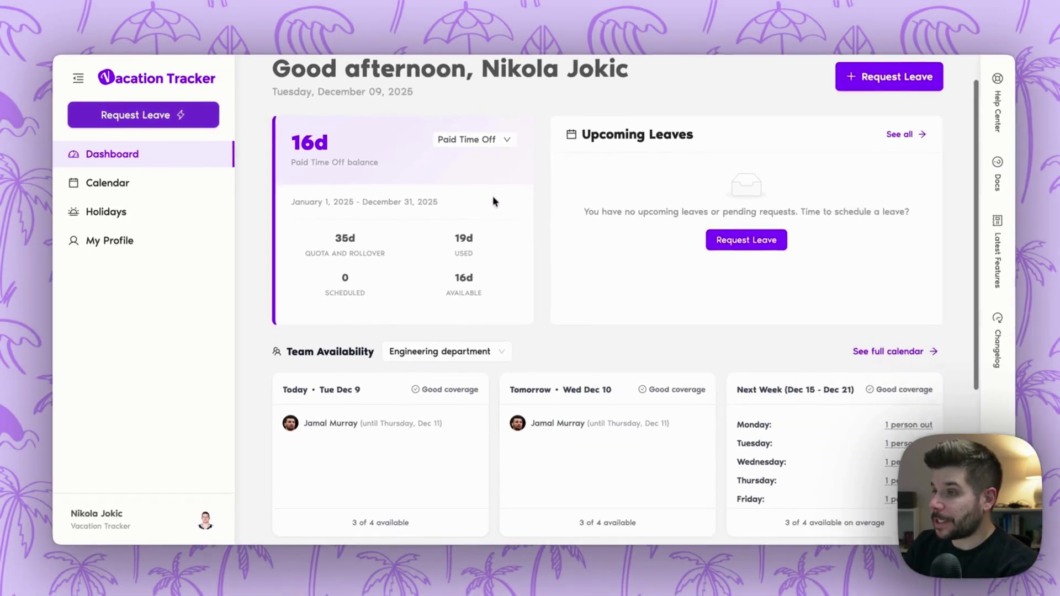
# Step: Scroll down the admin dashboard to review the December 2025 leave chart and today's absences
pyautogui.scroll(-1, 535, 243)
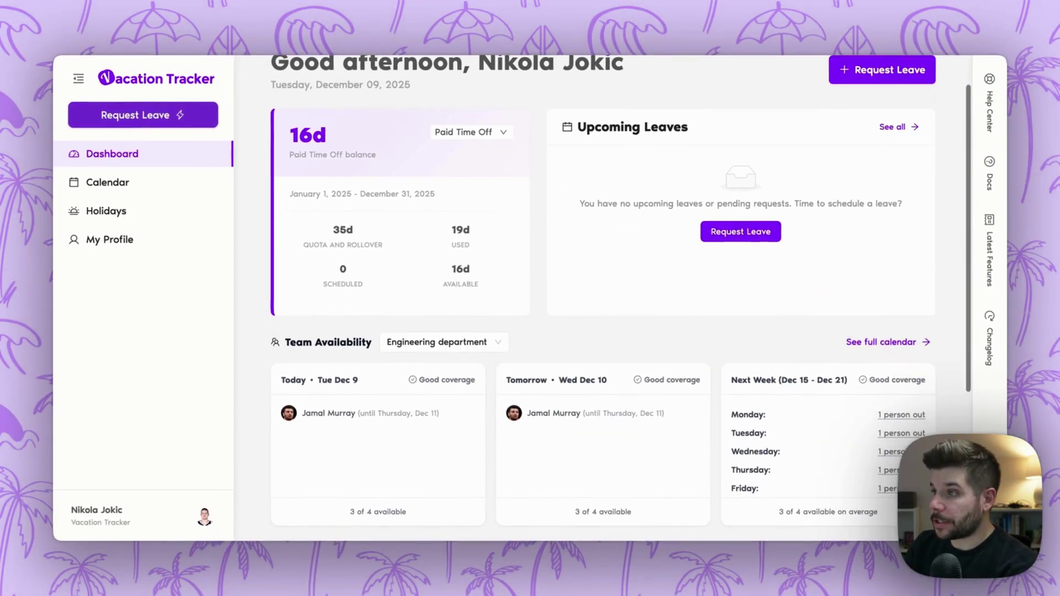
pyautogui.scroll(-5, 621, 298)
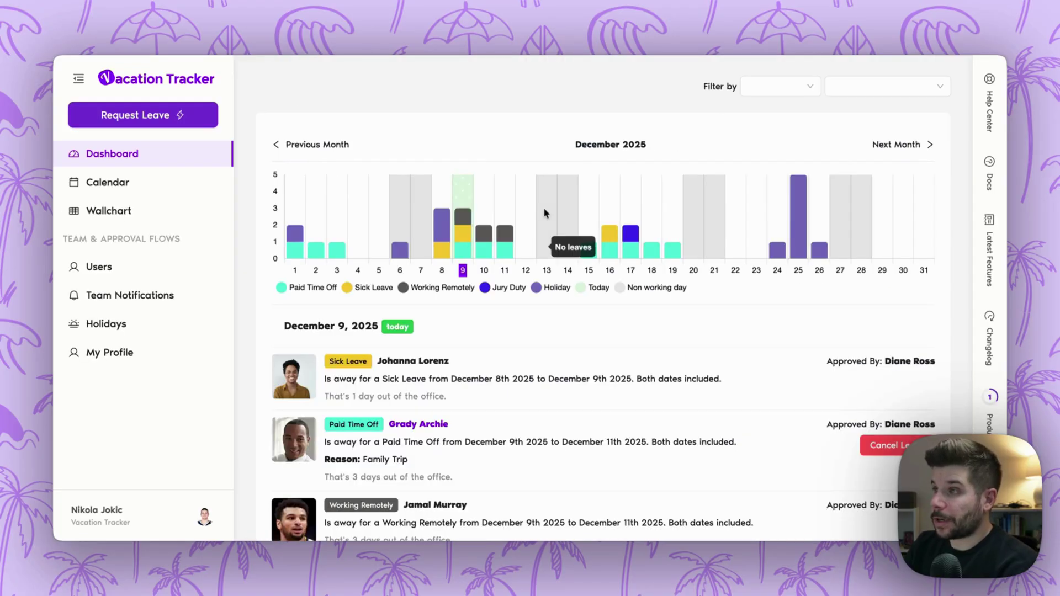
pyautogui.scroll(-3, 543, 207)
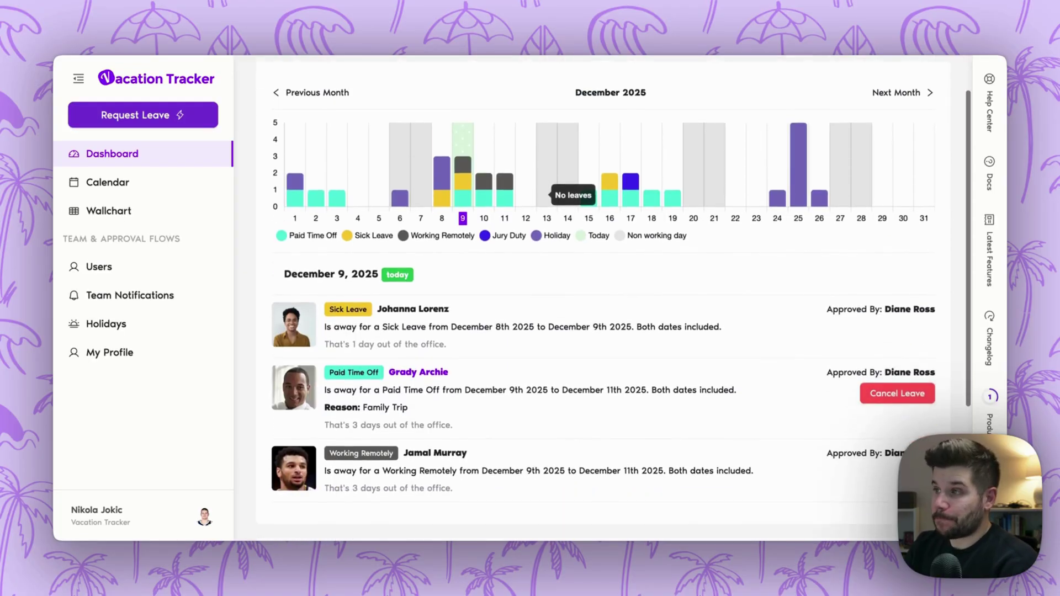
pyautogui.scroll(-4, 574, 160)
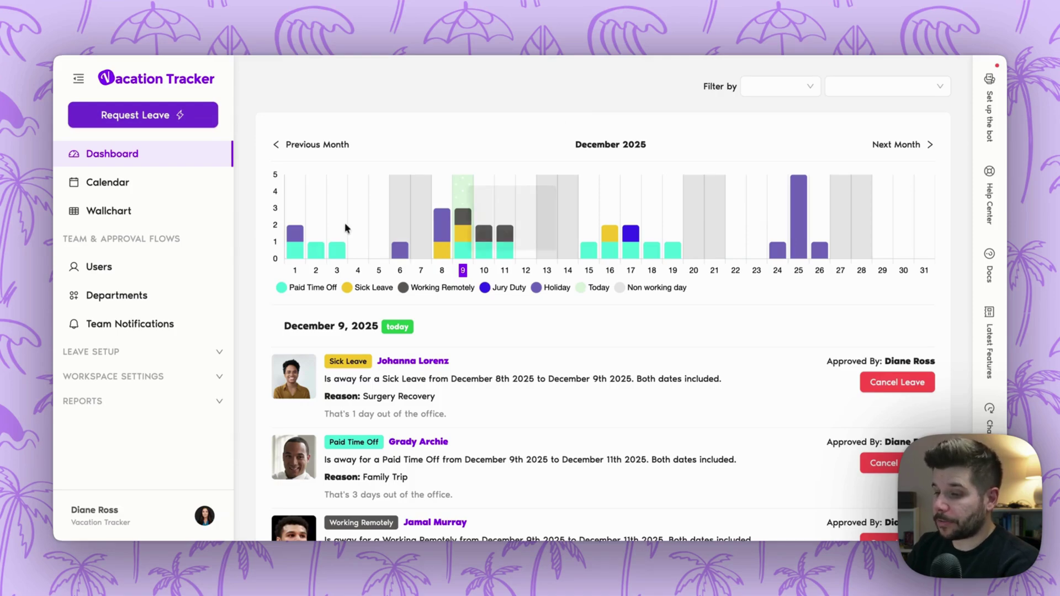
# Step: Expand Workspace Settings, then switch the request area to the four Scheduled Leaves and browse them
pyautogui.click(189, 376)
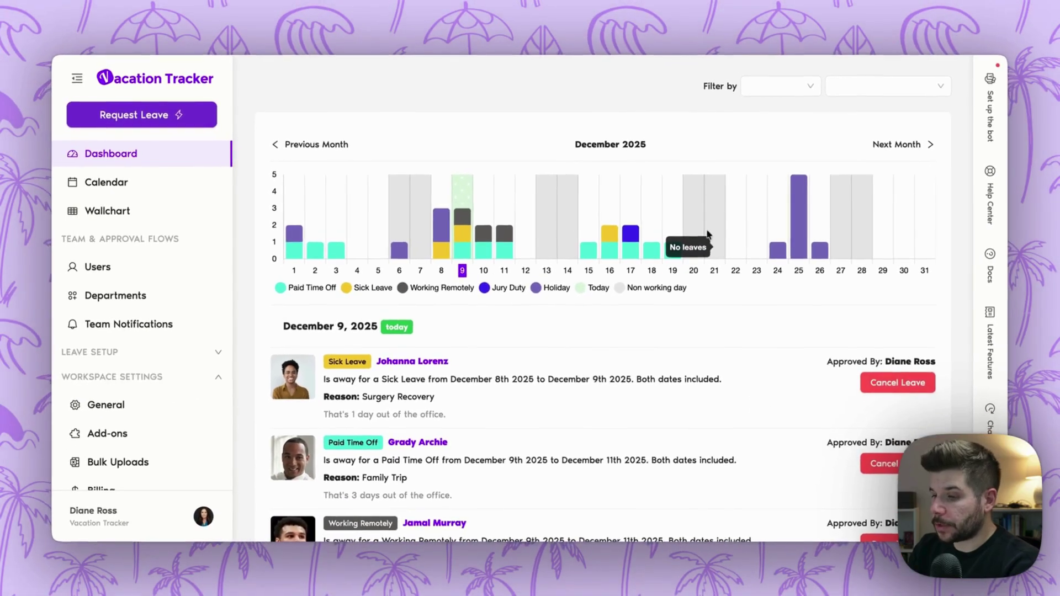
pyautogui.scroll(-5, 709, 232)
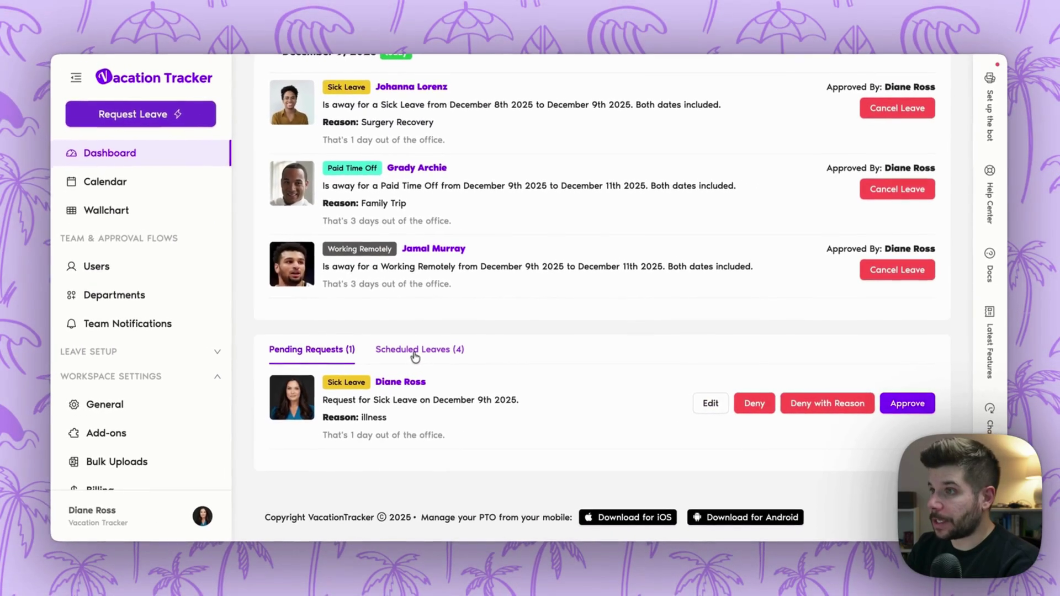
pyautogui.click(415, 350)
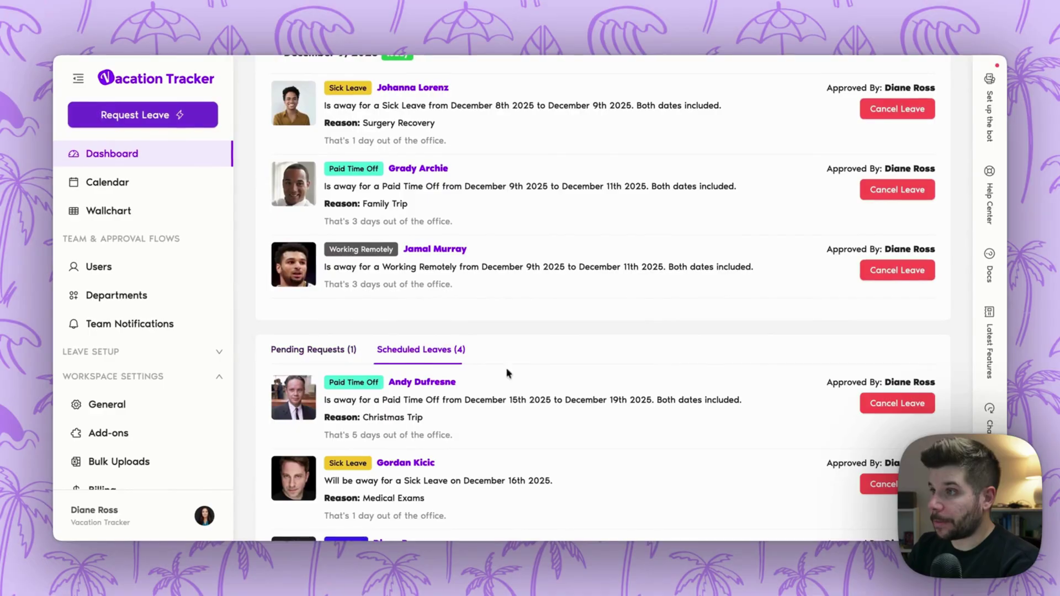
pyautogui.scroll(-5, 574, 394)
pyautogui.scroll(-2, 580, 392)
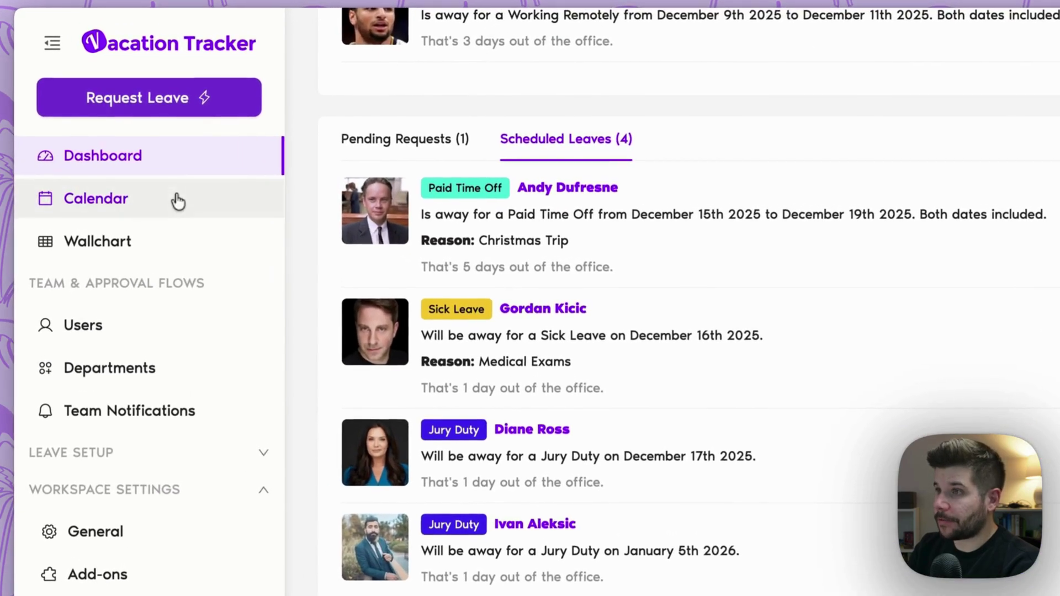
# Step: Browse the team calendar, then show its sync page with the all-locations iCal feed and connect options
pyautogui.click(178, 202)
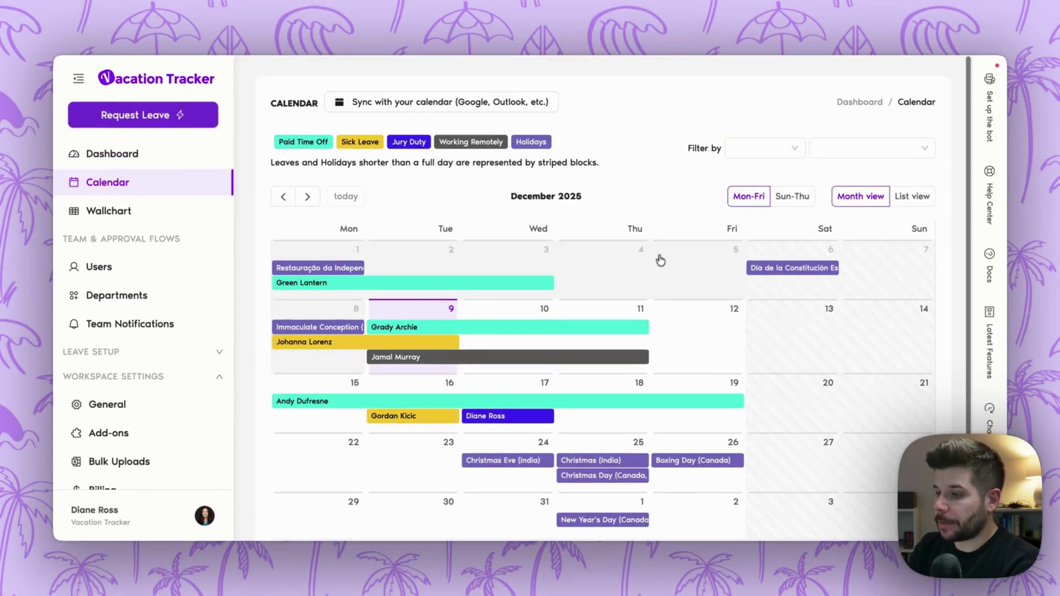
pyautogui.scroll(-3, 659, 259)
pyautogui.scroll(-1, 661, 260)
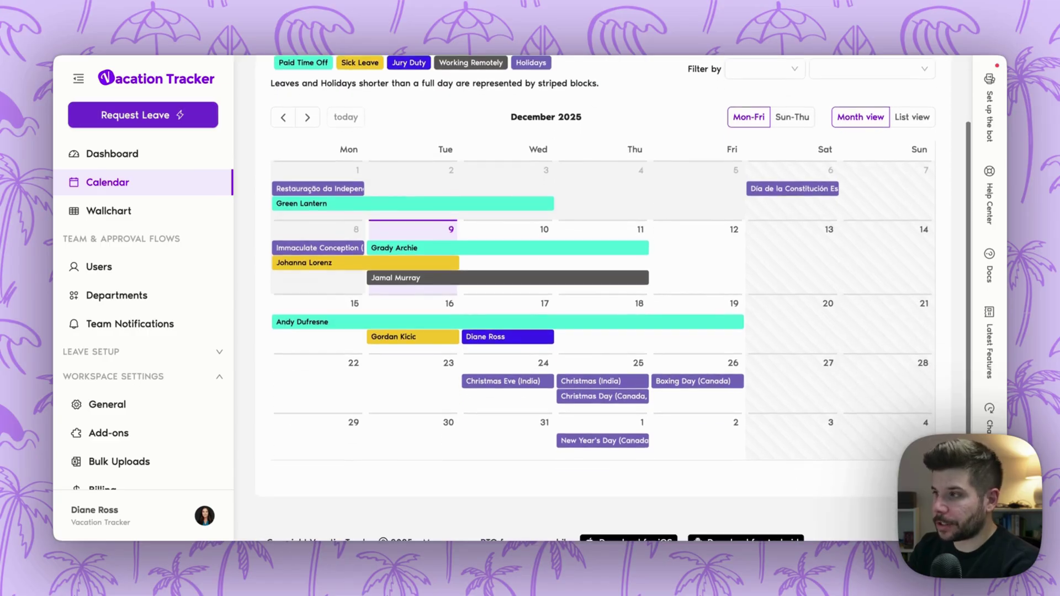
pyautogui.scroll(-1, 661, 260)
pyautogui.scroll(5, 660, 260)
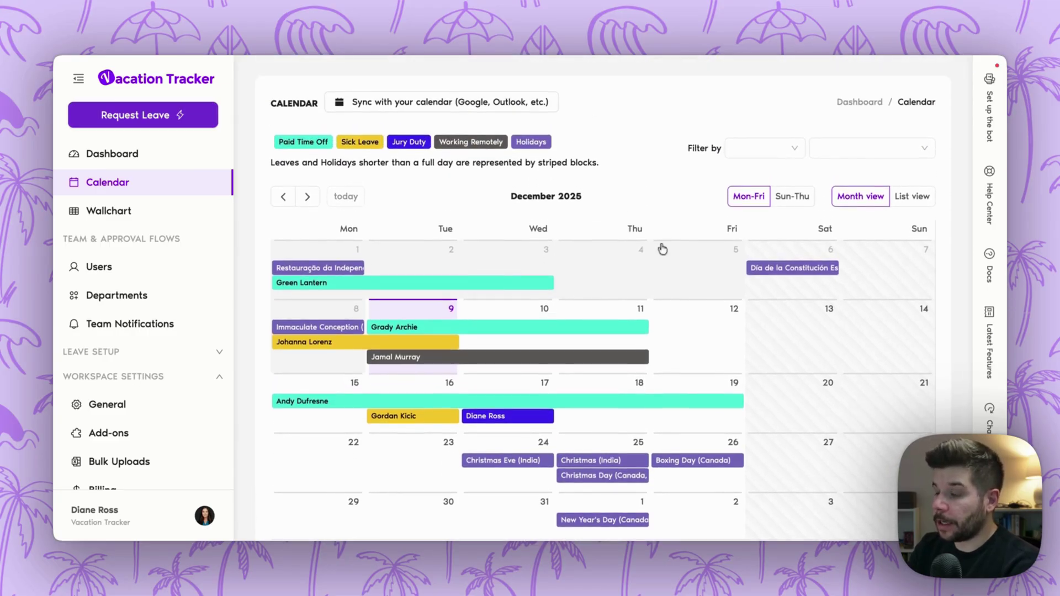
pyautogui.click(436, 104)
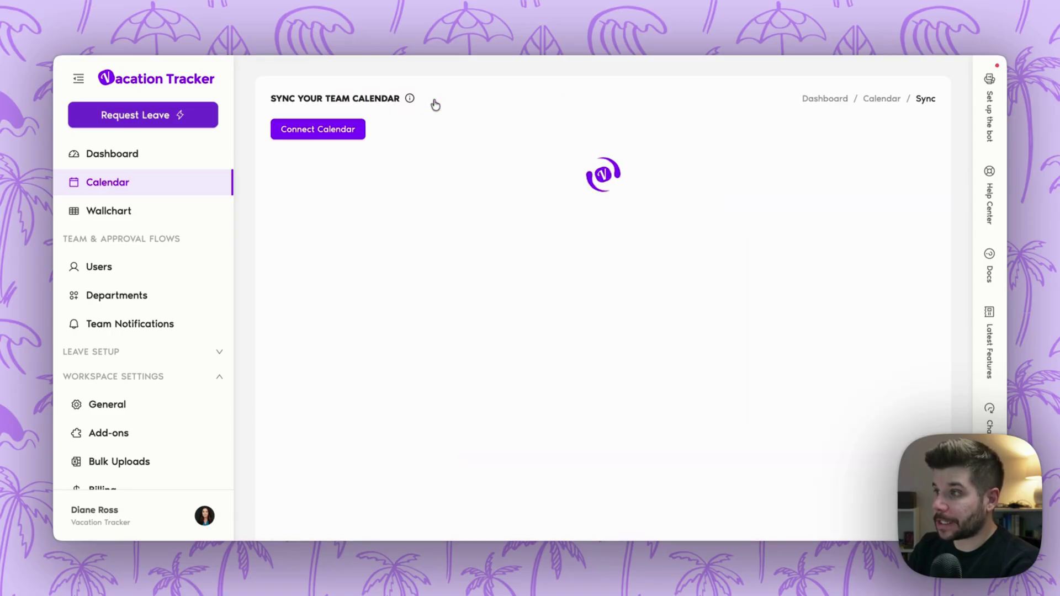
pyautogui.click(349, 137)
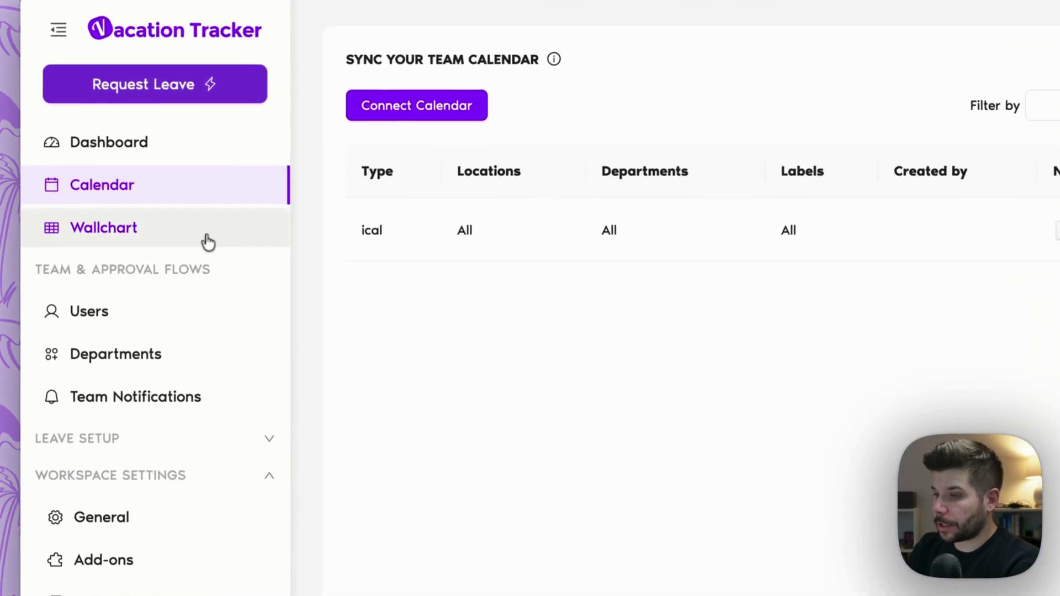
# Step: Browse the December 2025 wallchart of everyone's leave, then expand the Leave Setup section
pyautogui.click(208, 242)
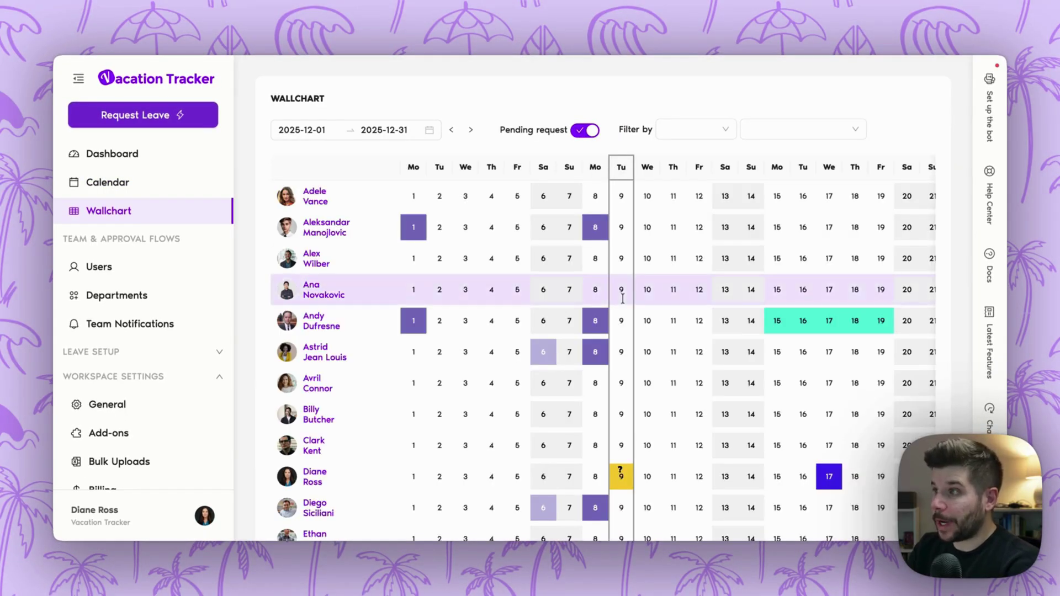
pyautogui.scroll(-5, 625, 302)
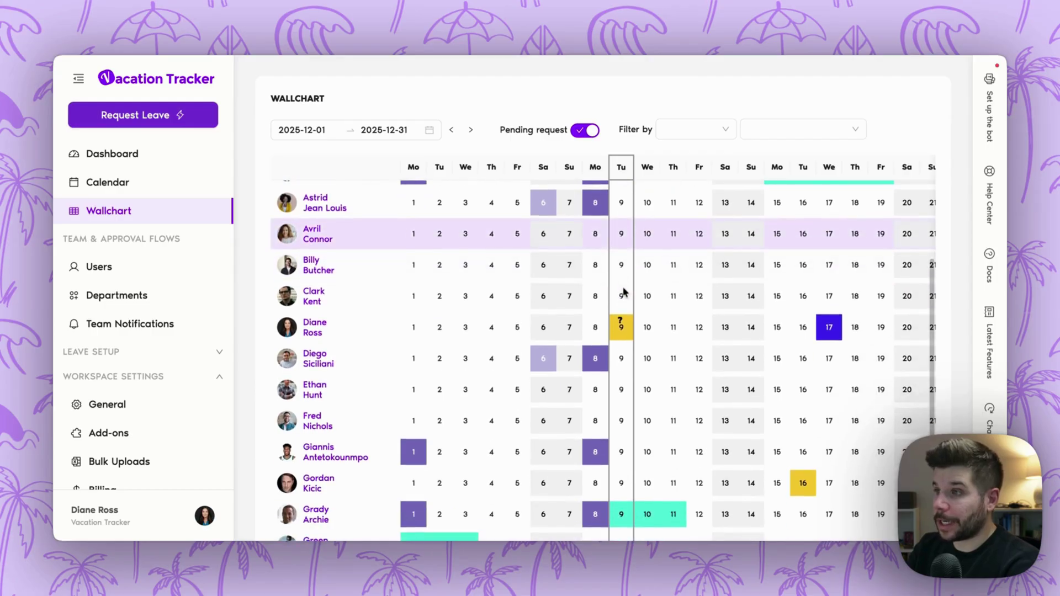
pyautogui.scroll(-9, 624, 293)
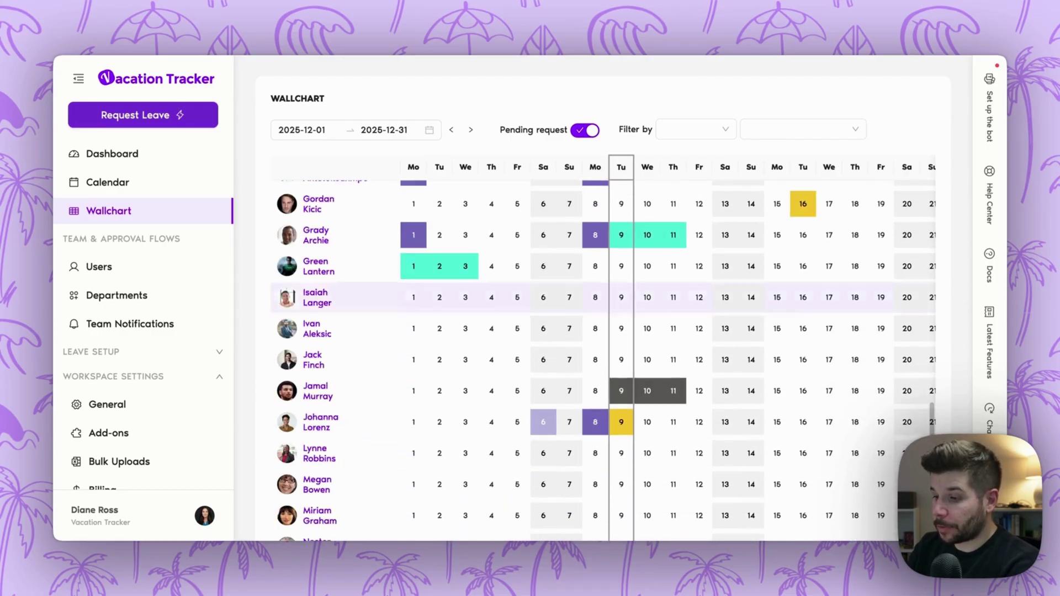
pyautogui.scroll(-3, 624, 298)
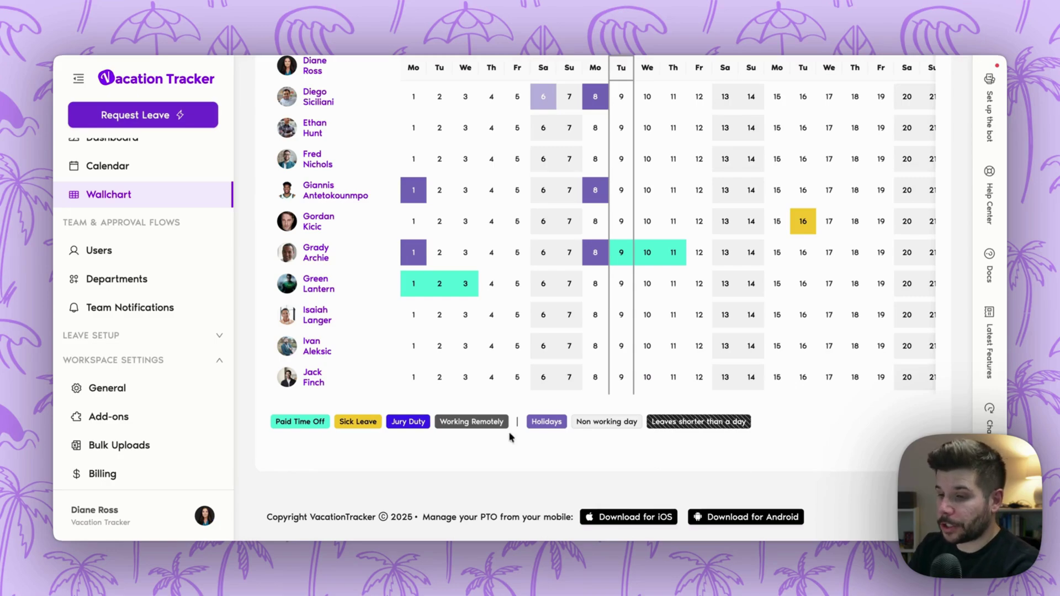
pyautogui.click(158, 336)
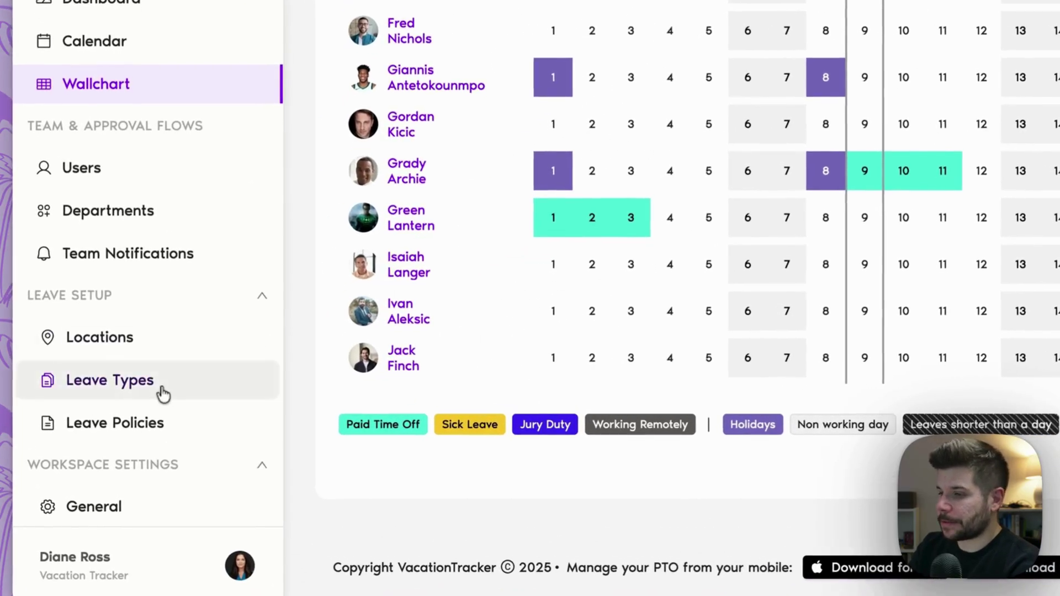
pyautogui.click(146, 393)
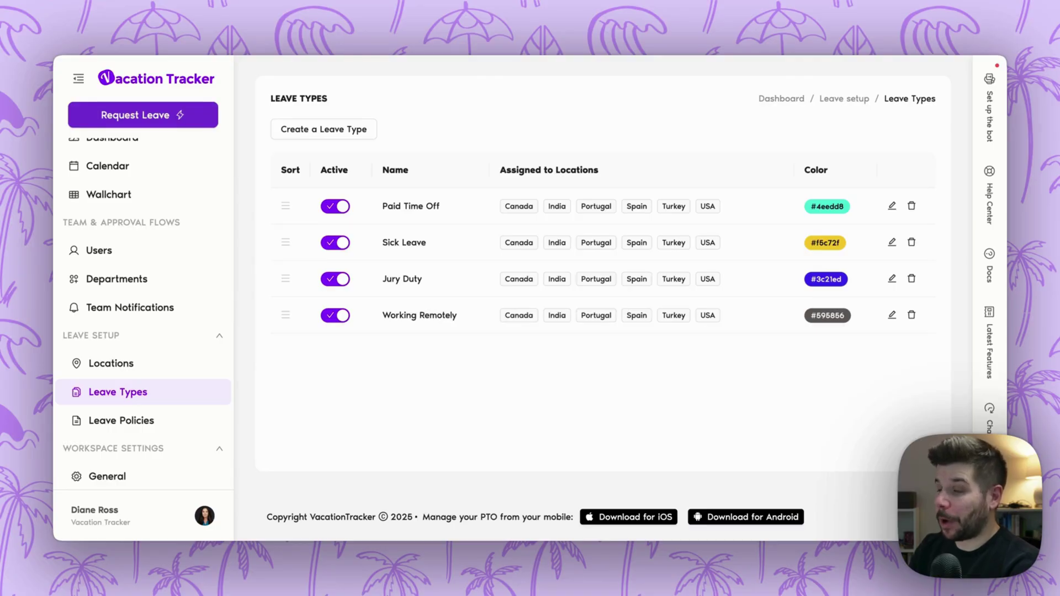
pyautogui.click(330, 132)
pyautogui.click(485, 141)
pyautogui.write('PTO')
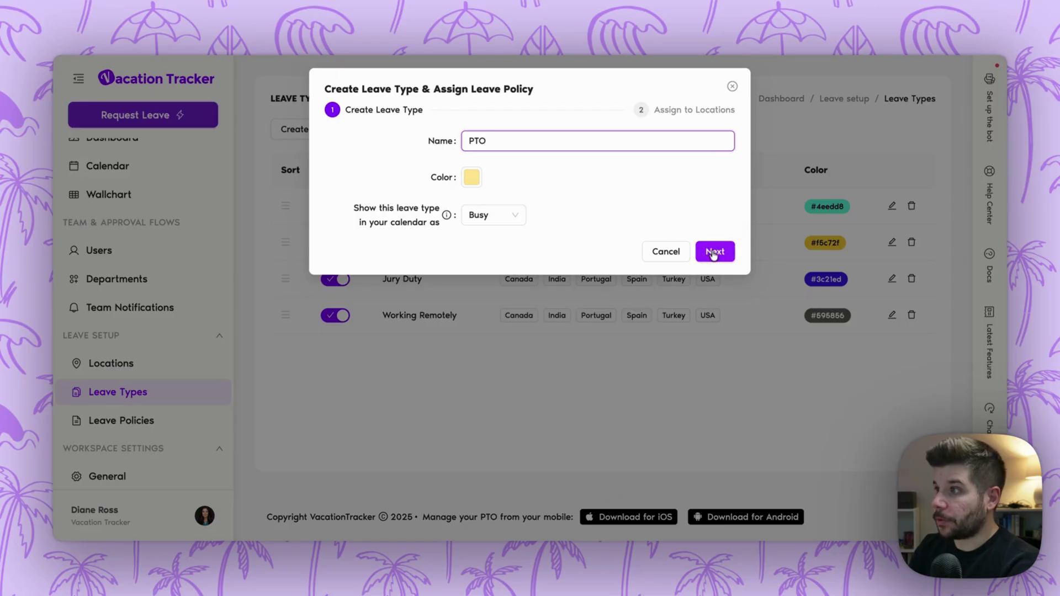
pyautogui.click(713, 251)
pyautogui.click(658, 433)
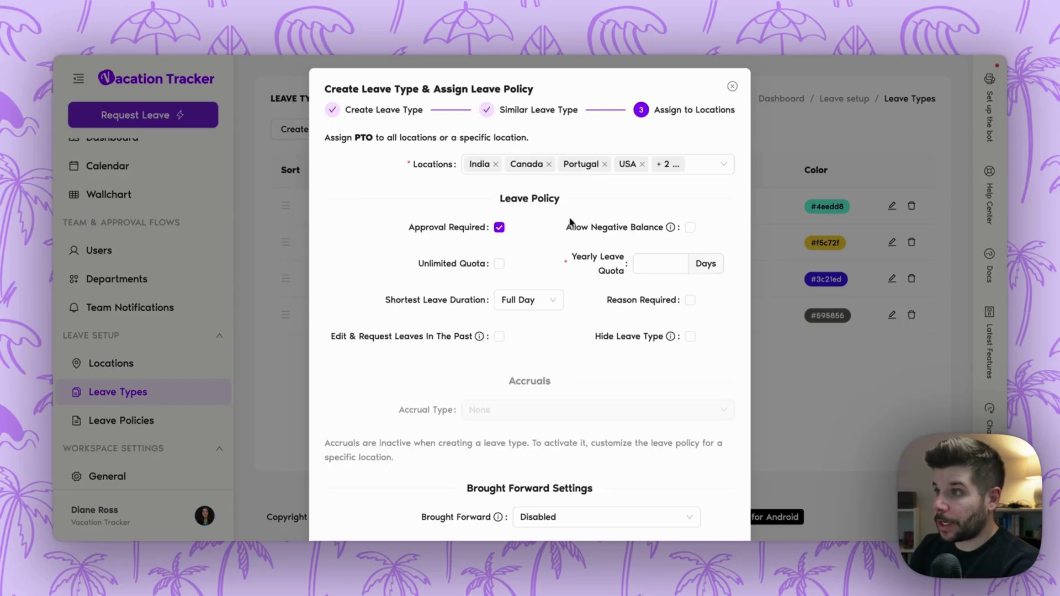
pyautogui.scroll(-1, 557, 258)
pyautogui.scroll(-3, 557, 253)
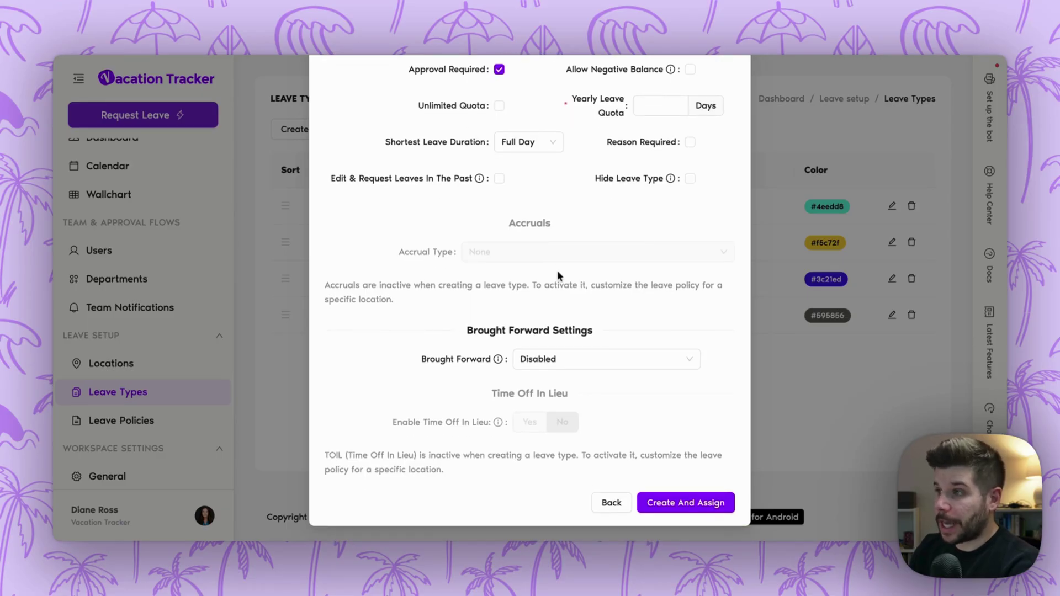
pyautogui.scroll(-1, 557, 270)
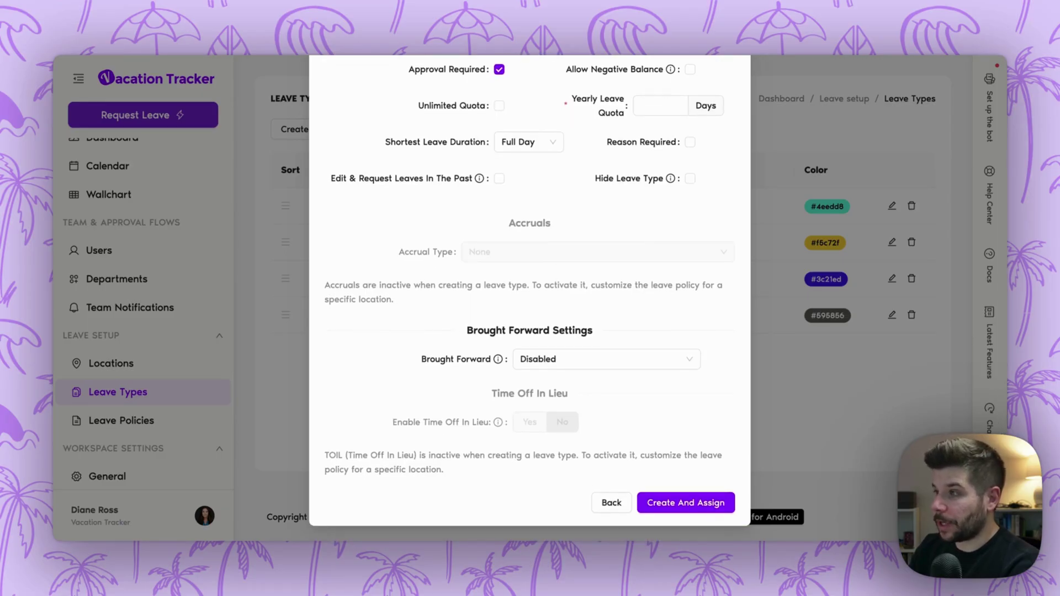
pyautogui.scroll(10, 530, 276)
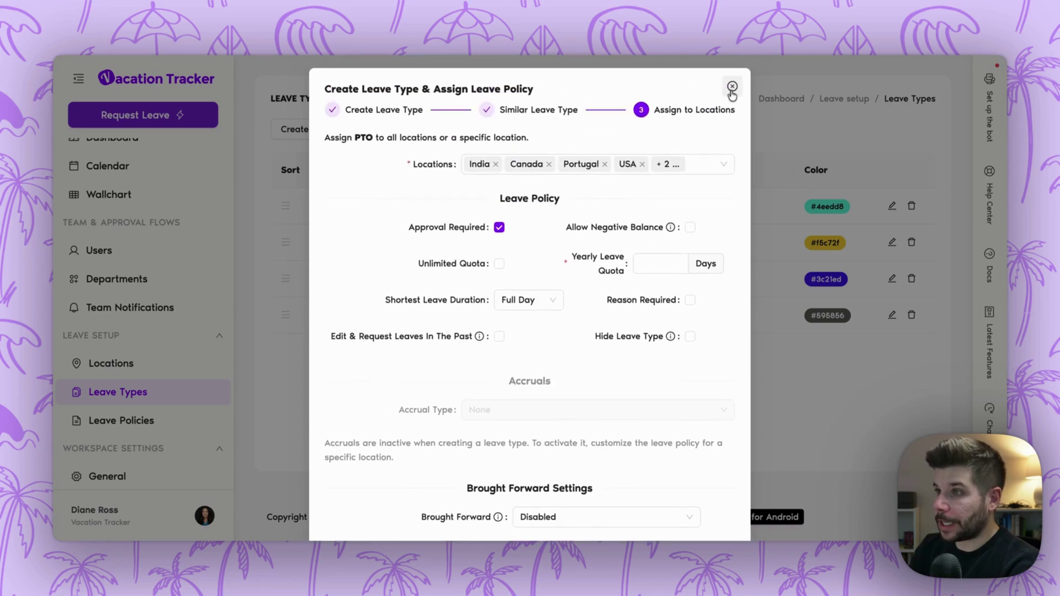
pyautogui.click(731, 85)
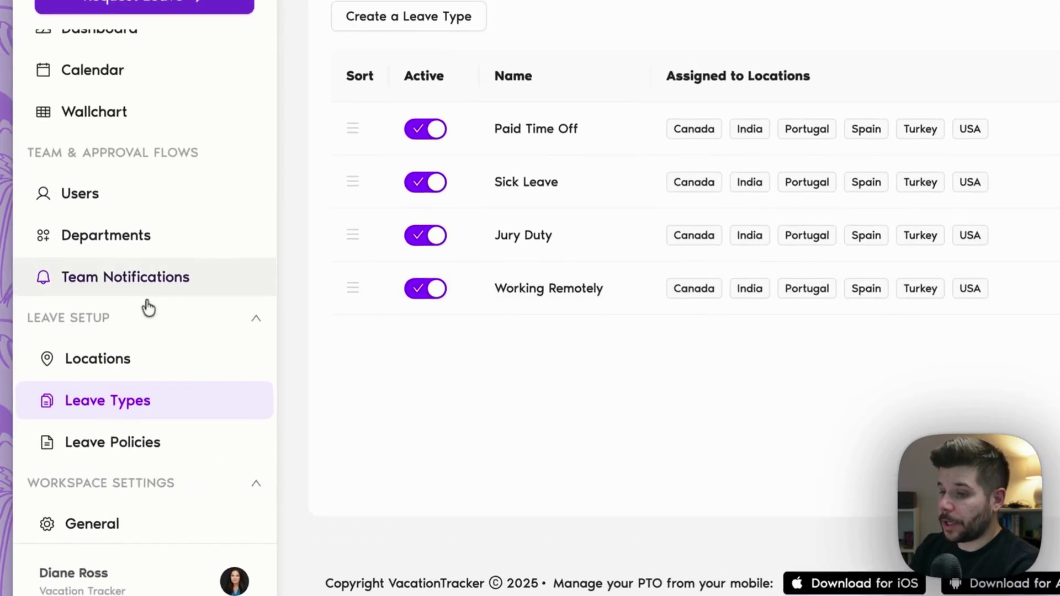
# Step: Show the USA location's leave policies: Paid Time Off 30, Sick Leave 12, Jury Duty 2, Working Remotely
pyautogui.click(114, 364)
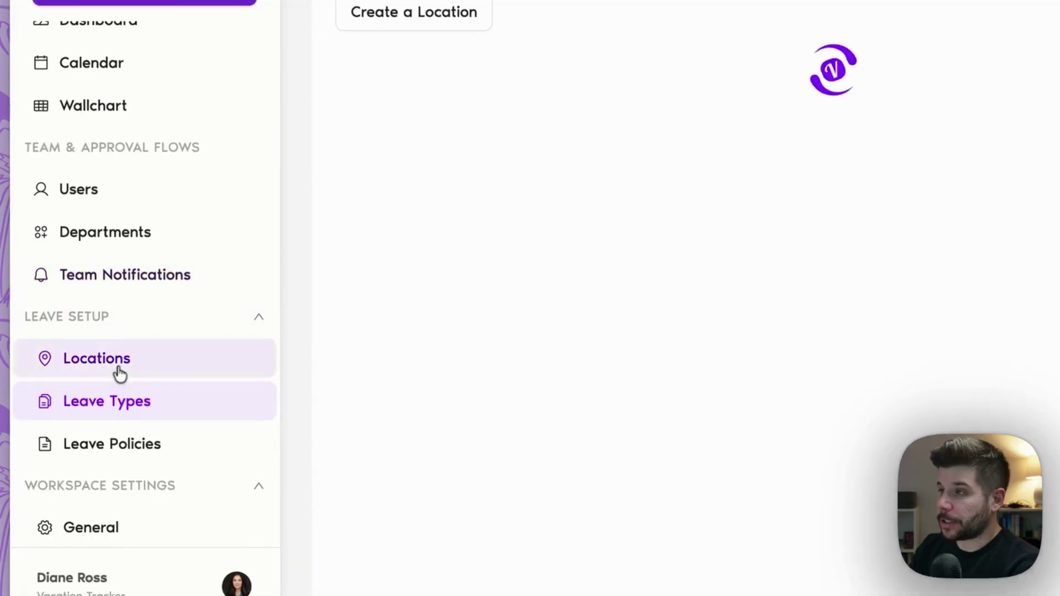
pyautogui.scroll(-2, 984, 331)
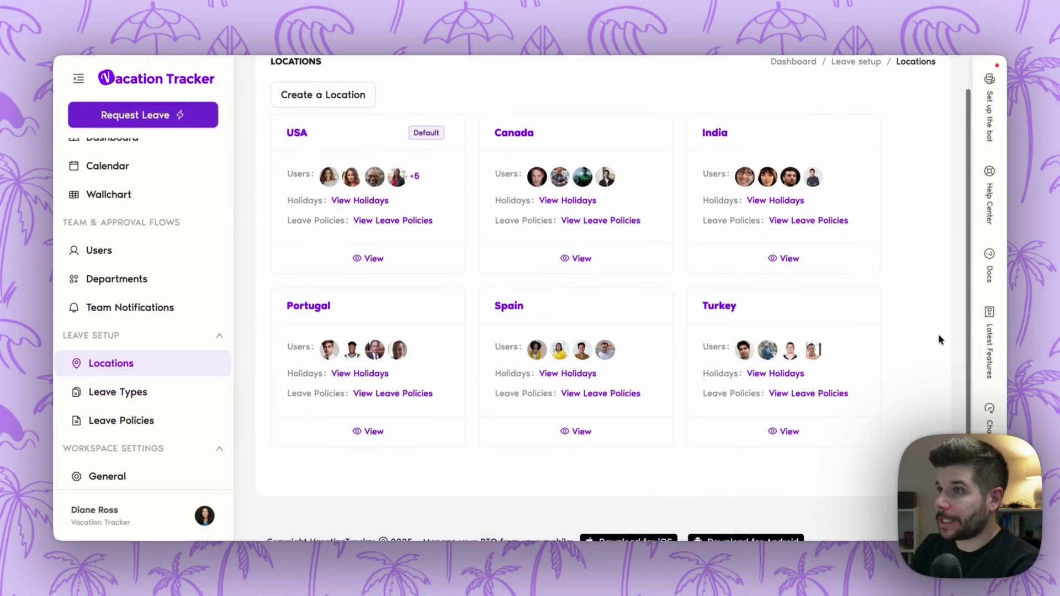
pyautogui.scroll(1, 938, 338)
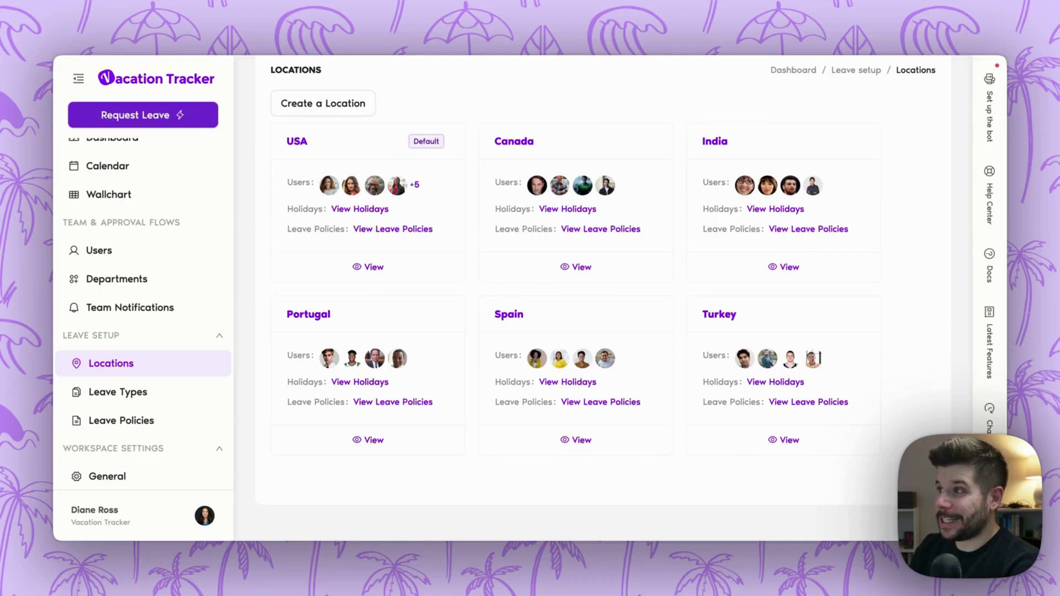
pyautogui.click(371, 269)
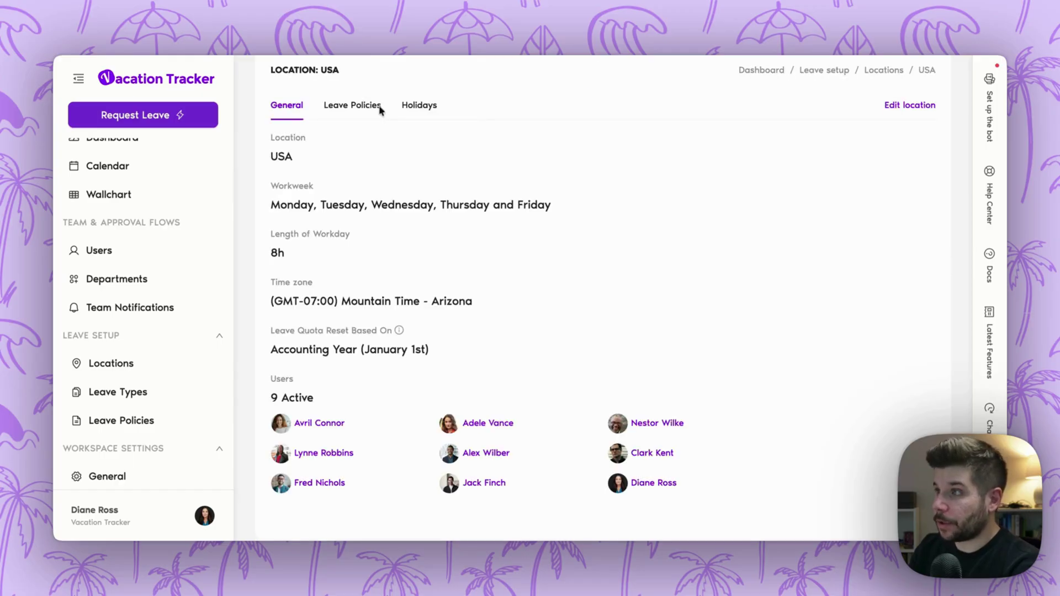
pyautogui.click(353, 112)
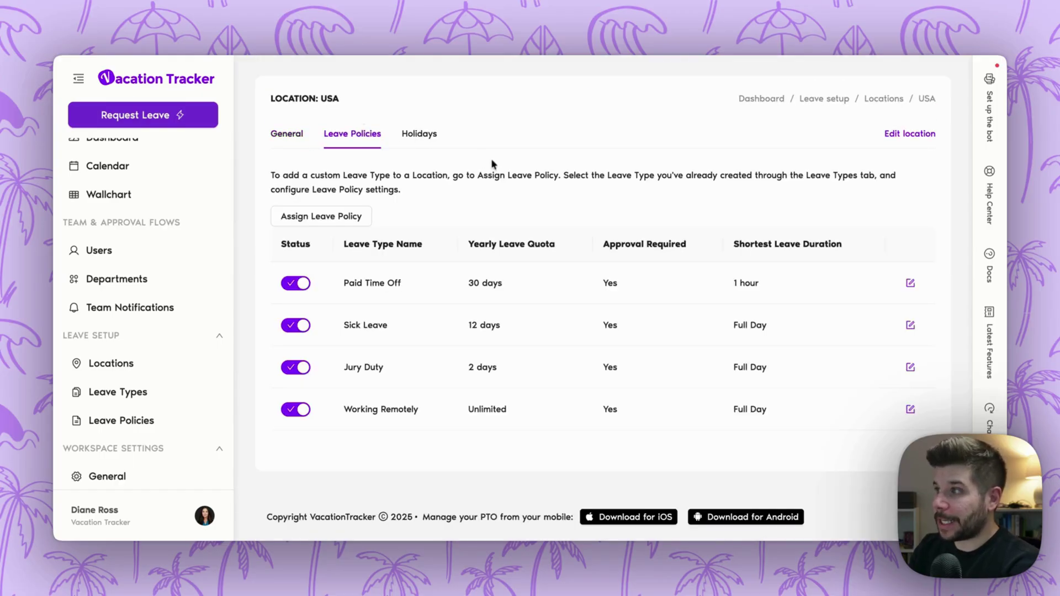
# Step: Edit the USA Paid Time Off policy and check the accrual type options, keeping Monthly
pyautogui.click(910, 283)
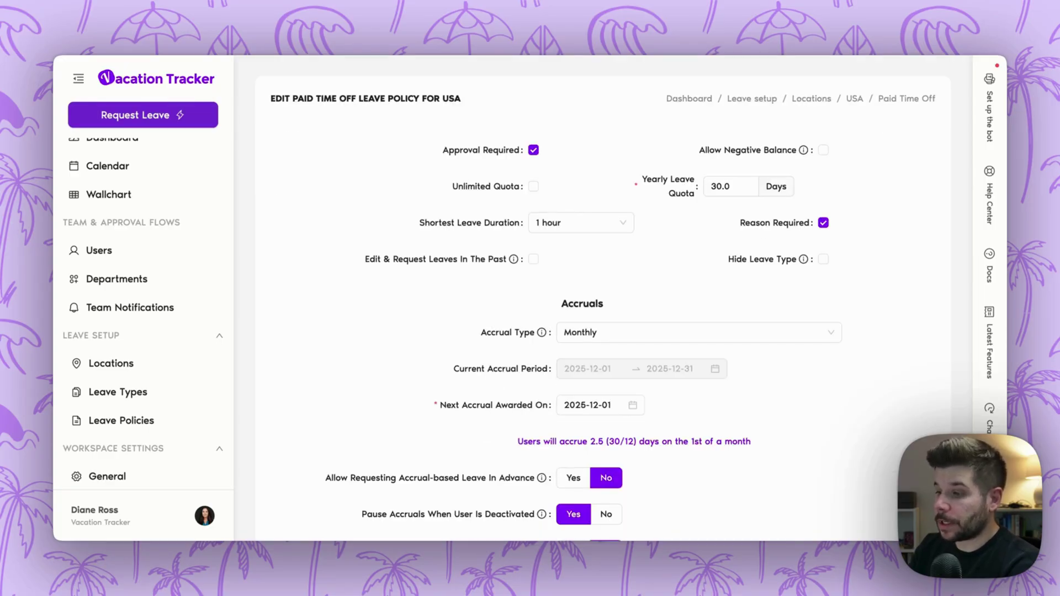
pyautogui.scroll(-3, 732, 230)
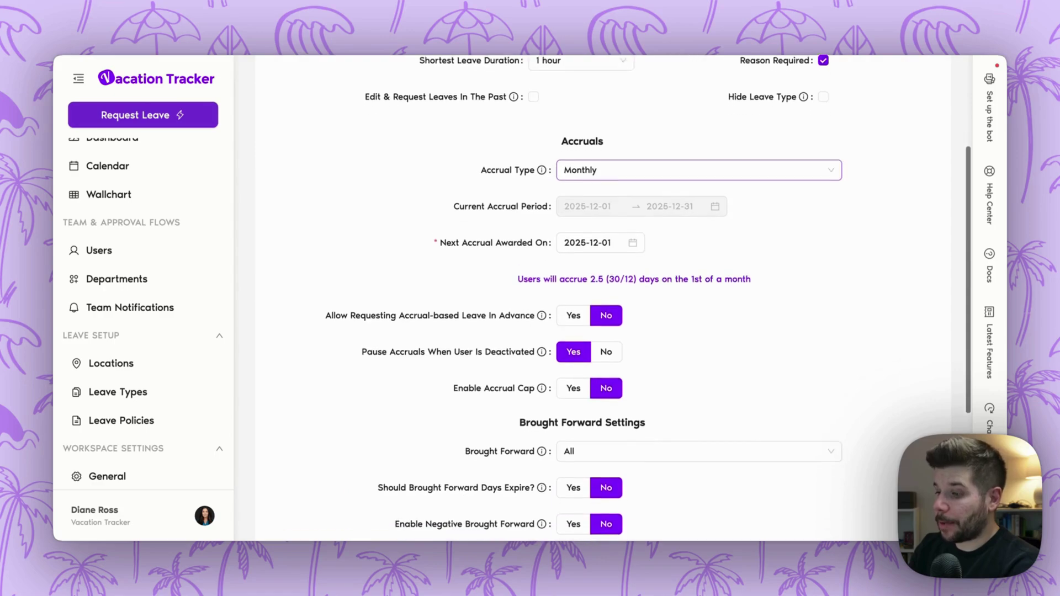
pyautogui.scroll(-4, 607, 304)
pyautogui.scroll(5, 607, 304)
pyautogui.press('Down')
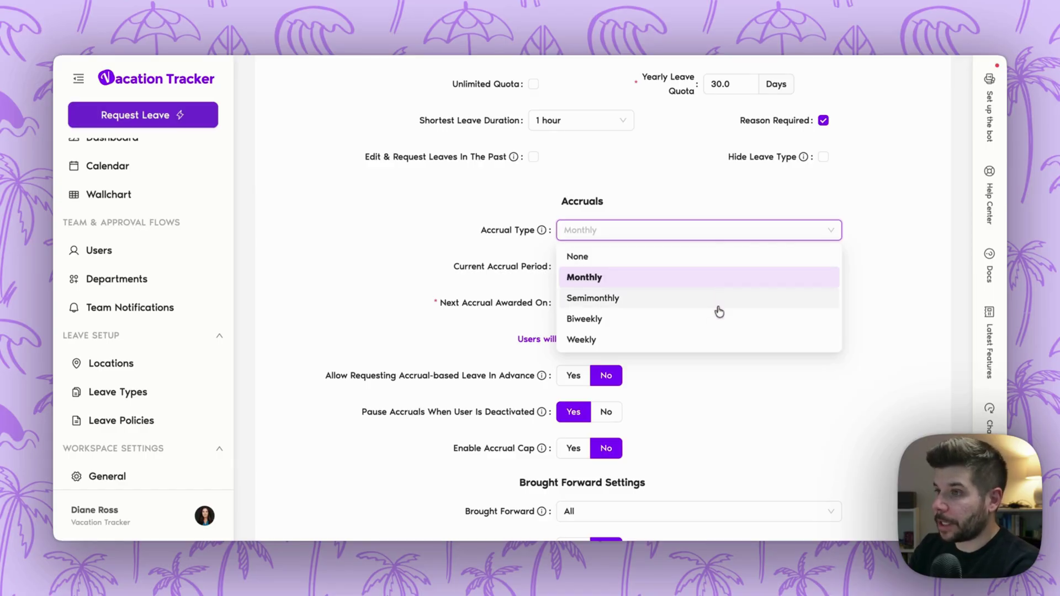
pyautogui.click(763, 428)
# Step: Set Enable Time Off In Lieu to Yes on the Paid Time Off policy form
pyautogui.scroll(-3, 763, 428)
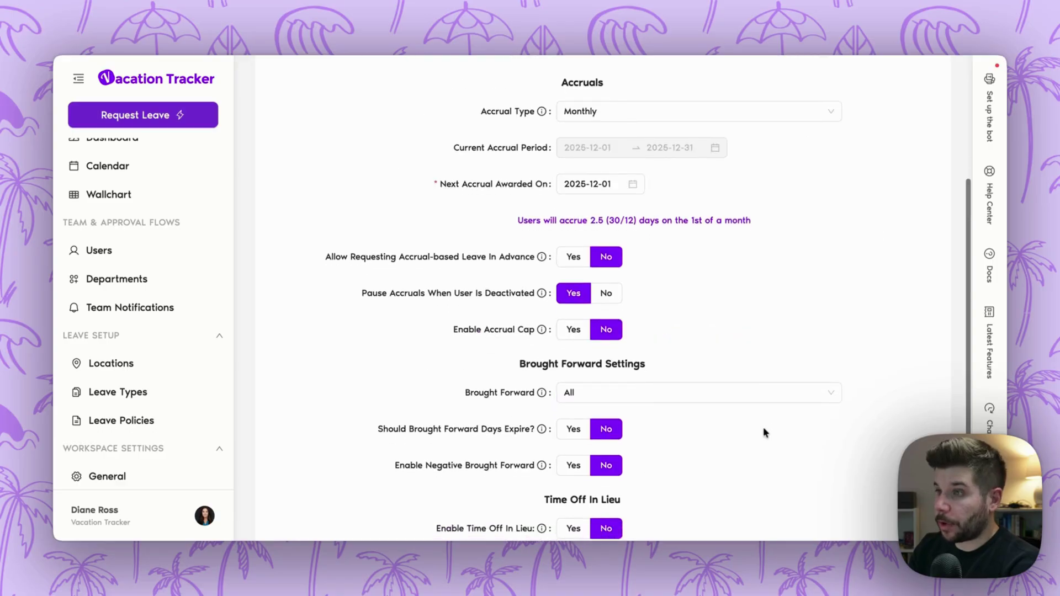
pyautogui.scroll(-1, 649, 298)
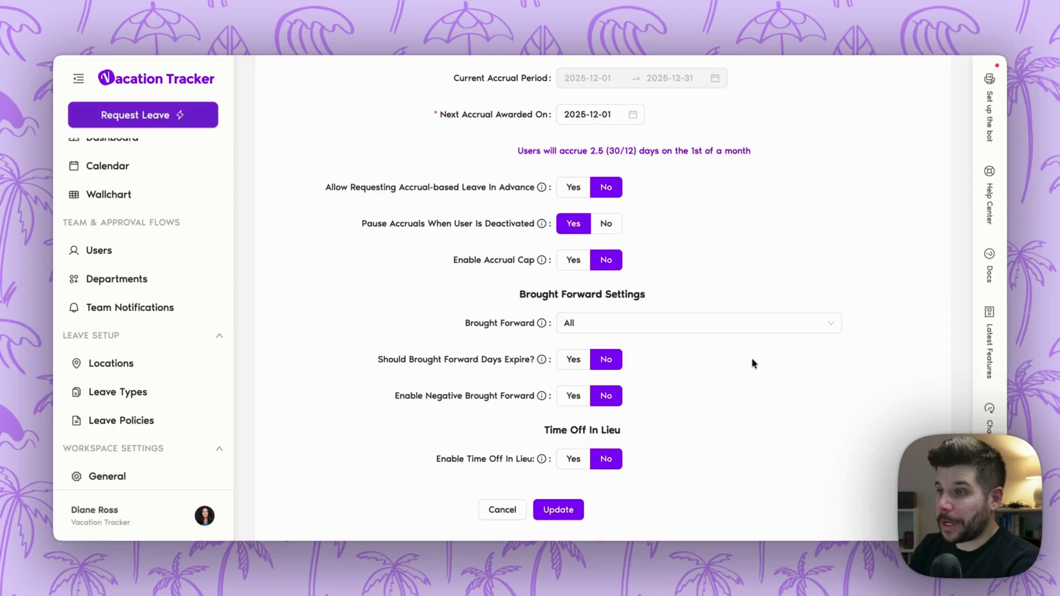
pyautogui.scroll(-1, 751, 357)
pyautogui.scroll(-1, 715, 280)
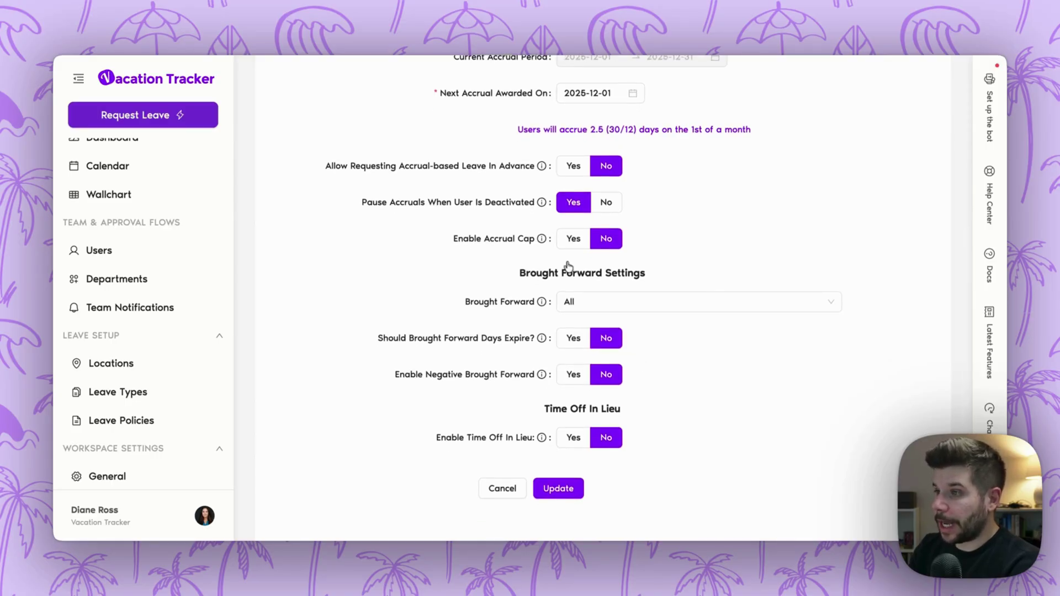
pyautogui.scroll(-2, 556, 390)
pyautogui.click(569, 388)
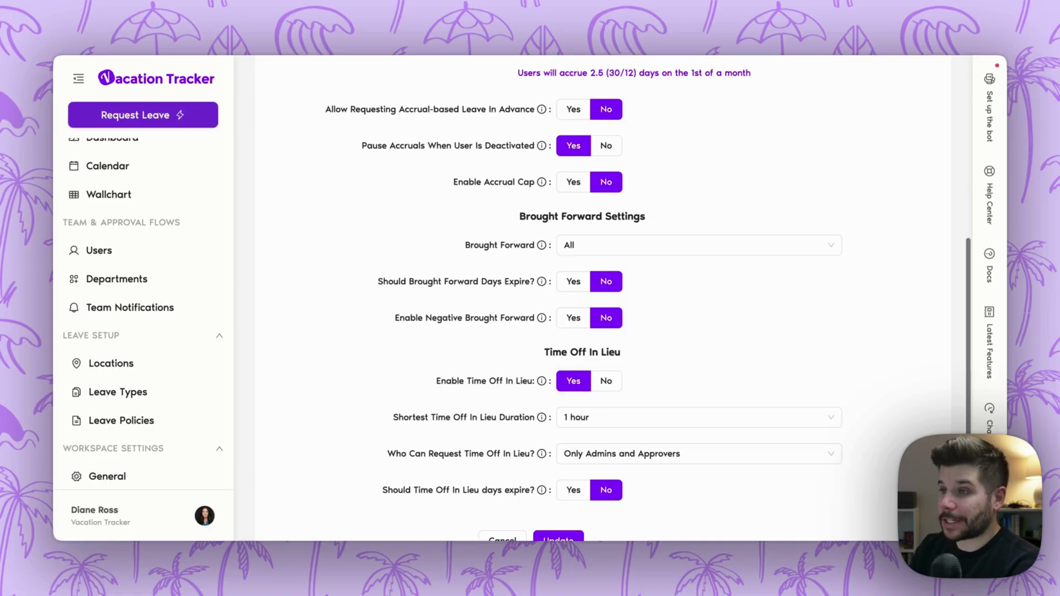
pyautogui.scroll(-2, 704, 373)
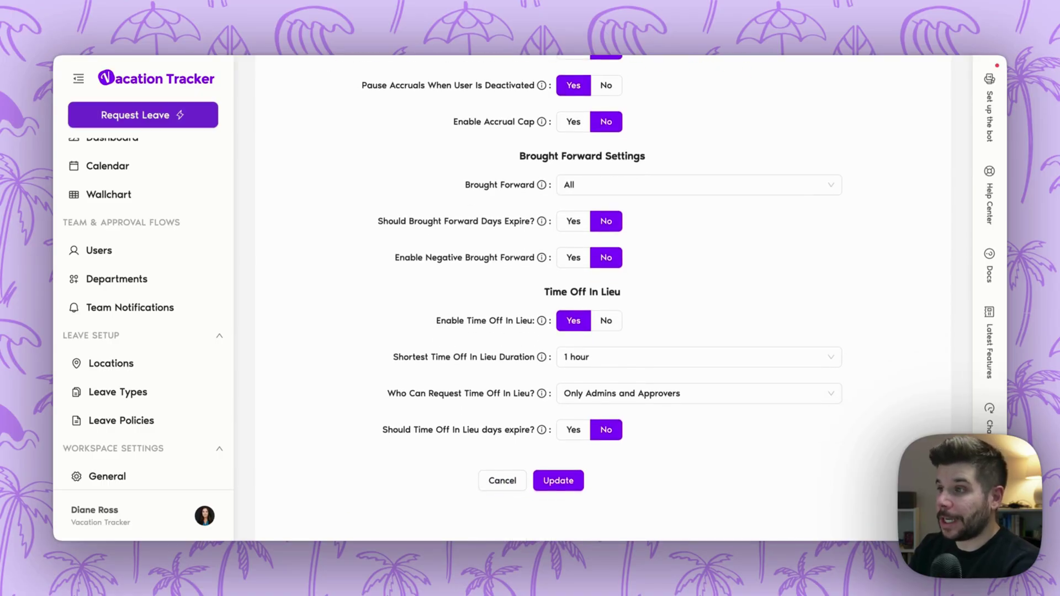
pyautogui.scroll(-2, 615, 298)
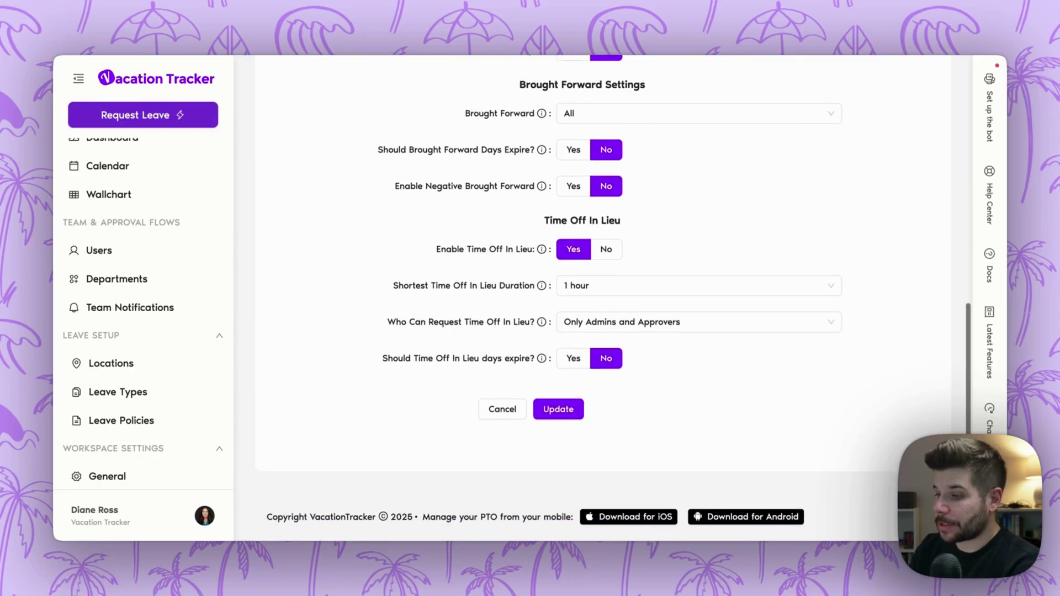
pyautogui.scroll(10, 849, 165)
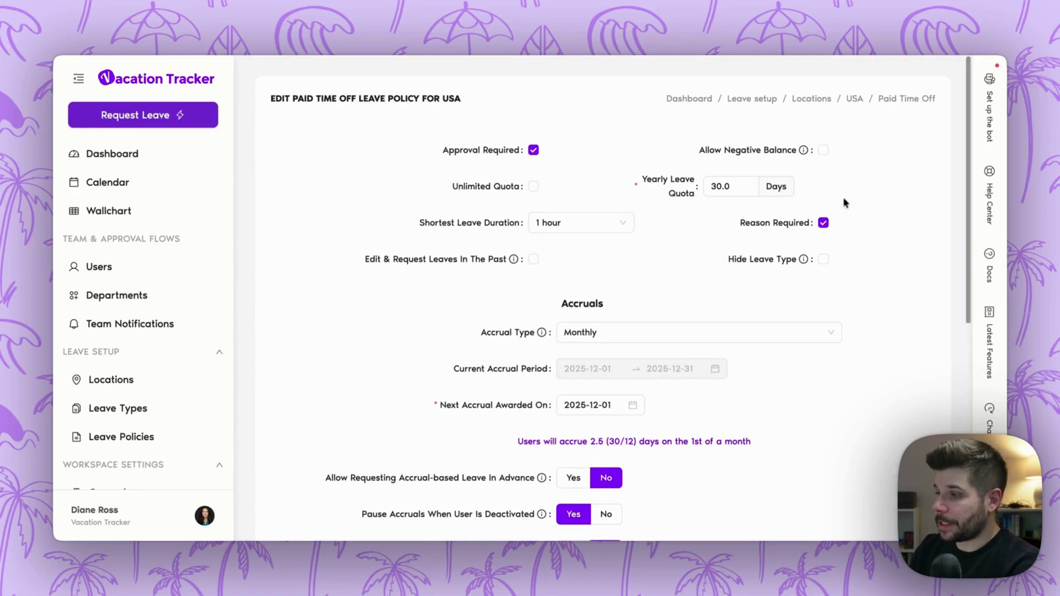
# Step: Return to the USA location, view its General details, then its 2025 holiday list
pyautogui.click(855, 99)
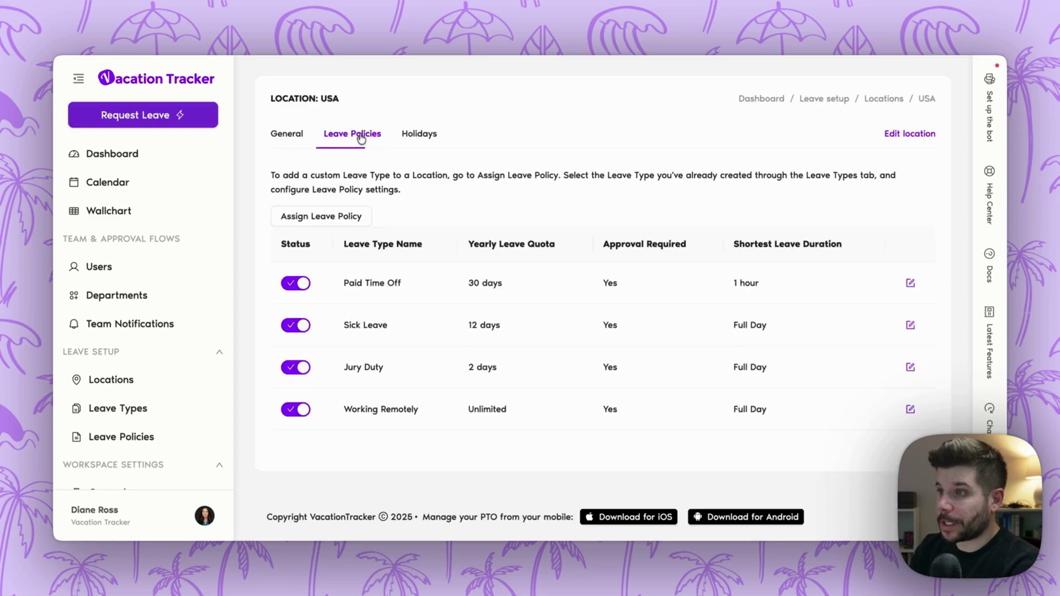
pyautogui.click(295, 138)
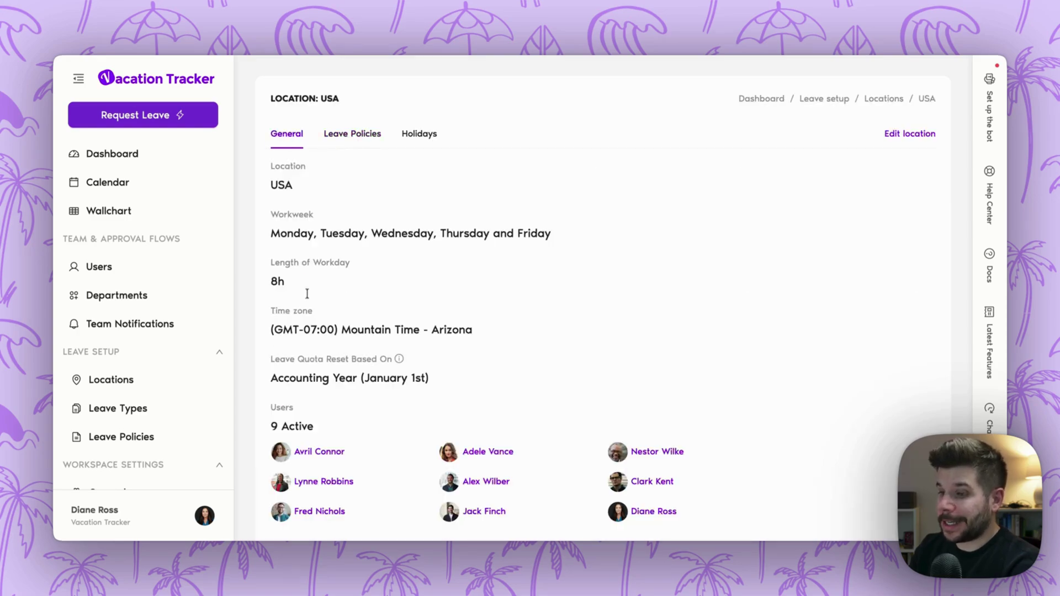
pyautogui.click(427, 139)
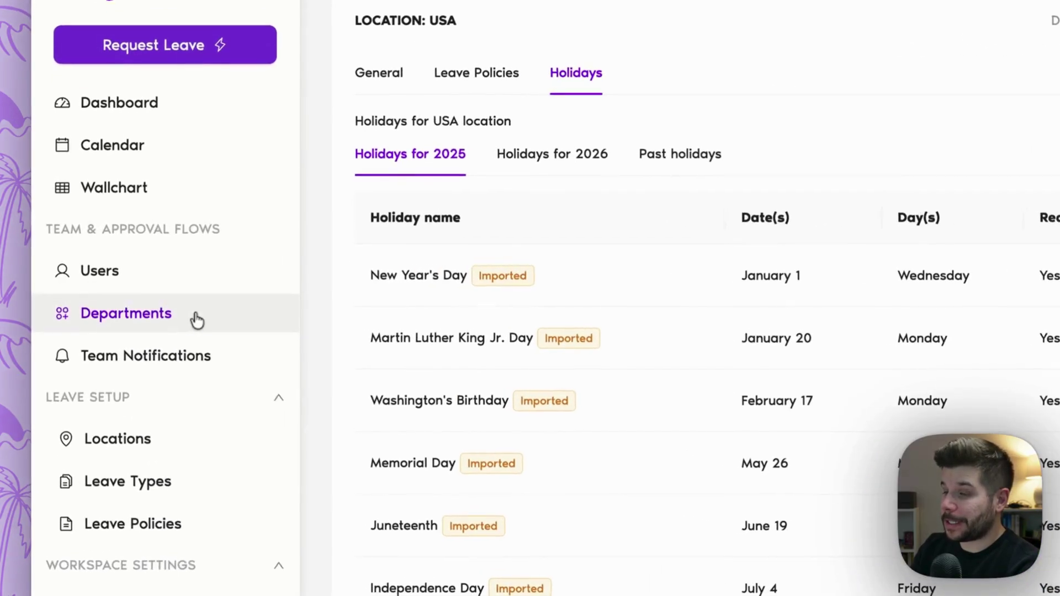
# Step: Open the Engineering department's details from the Departments list
pyautogui.click(166, 298)
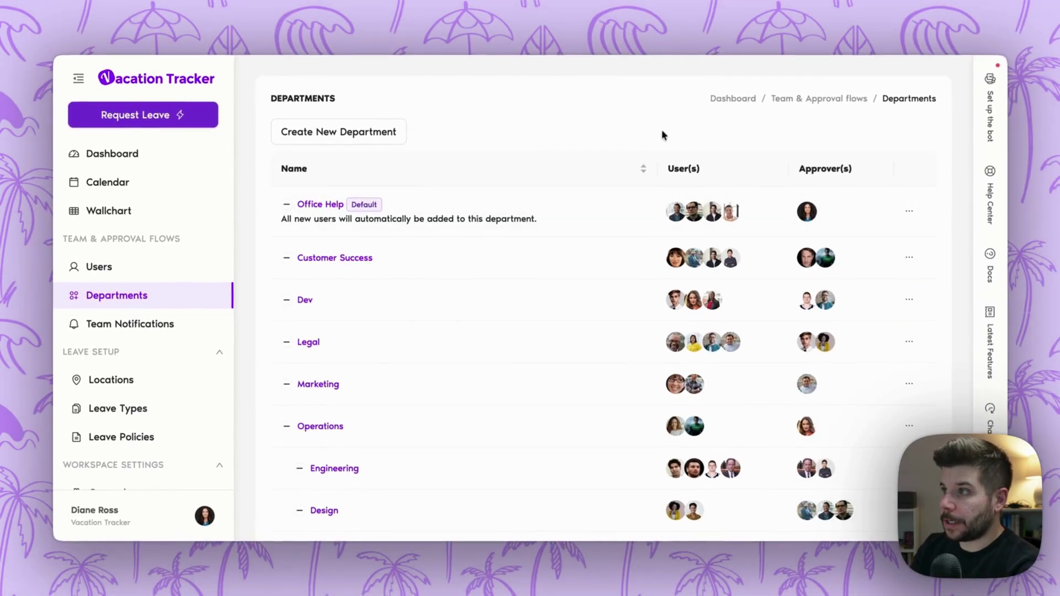
pyautogui.scroll(-2, 418, 388)
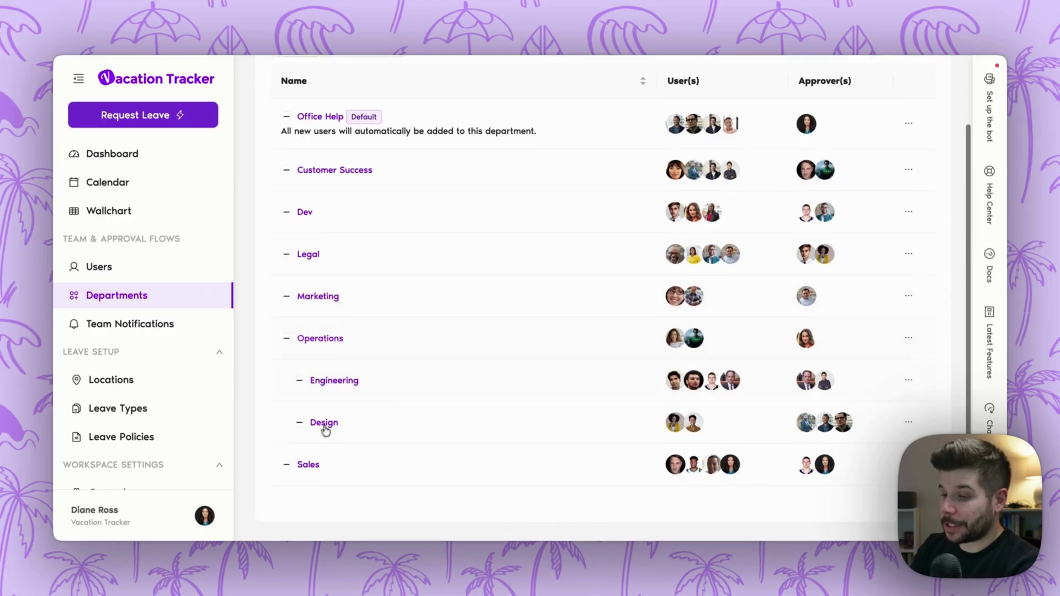
pyautogui.click(340, 381)
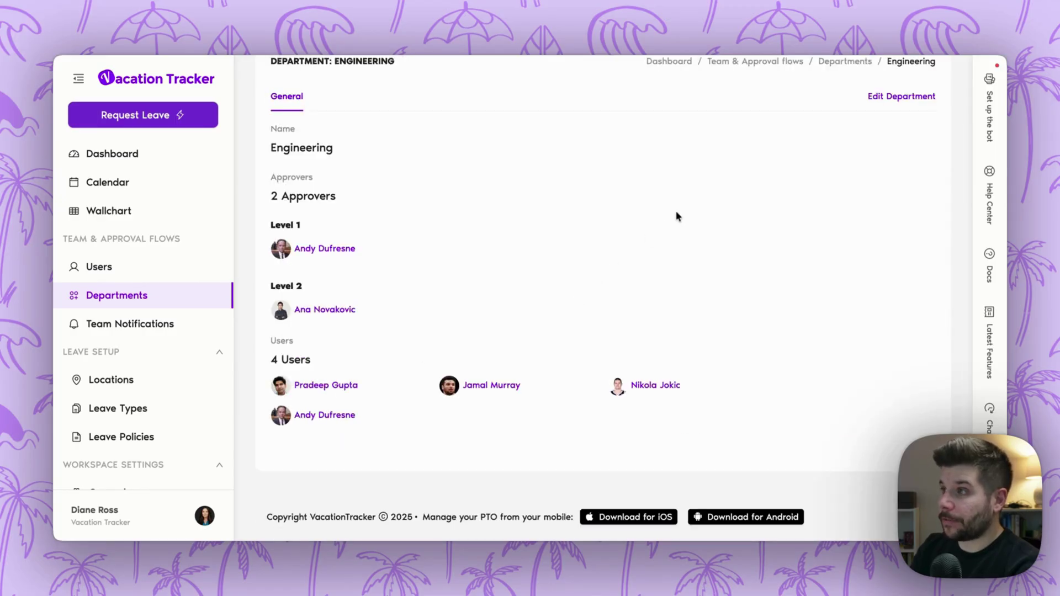
pyautogui.scroll(2, 755, 219)
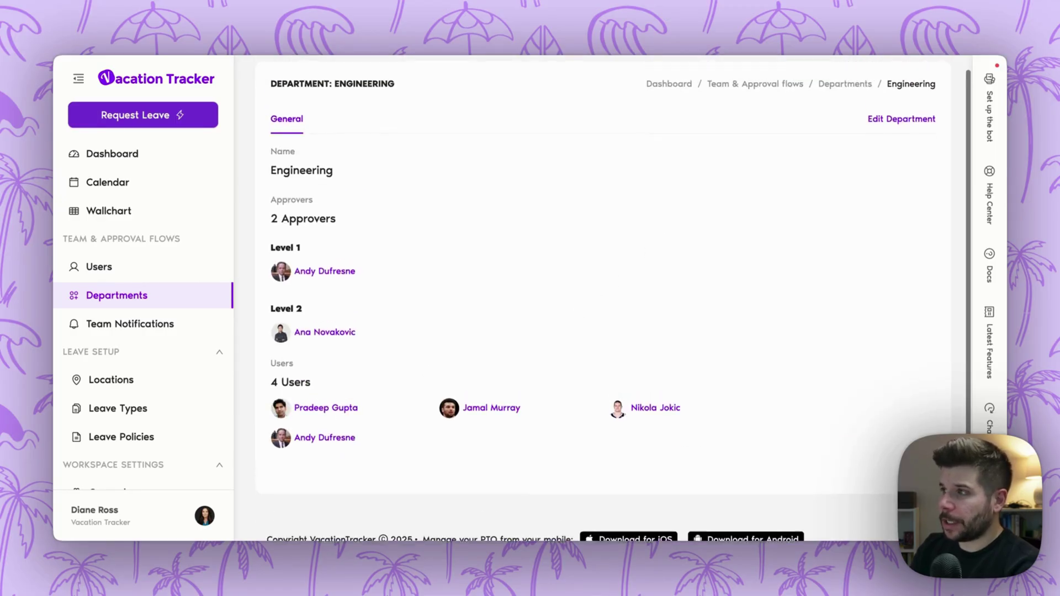
# Step: Open Engineering's edit form and review its two-level approval flow and parent department Operations
pyautogui.click(893, 135)
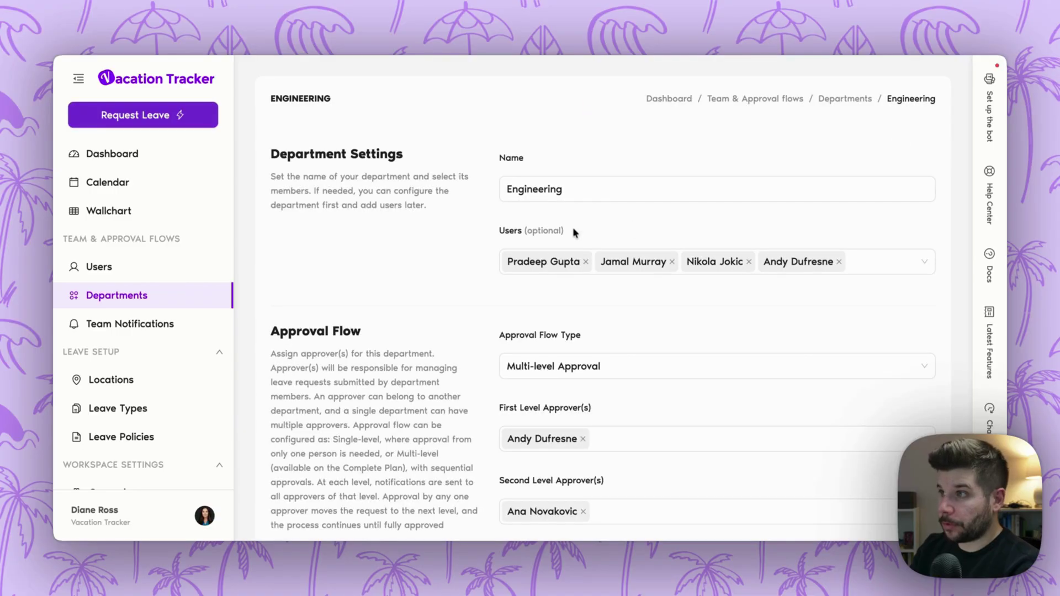
pyautogui.scroll(-2, 573, 232)
pyautogui.scroll(-5, 594, 246)
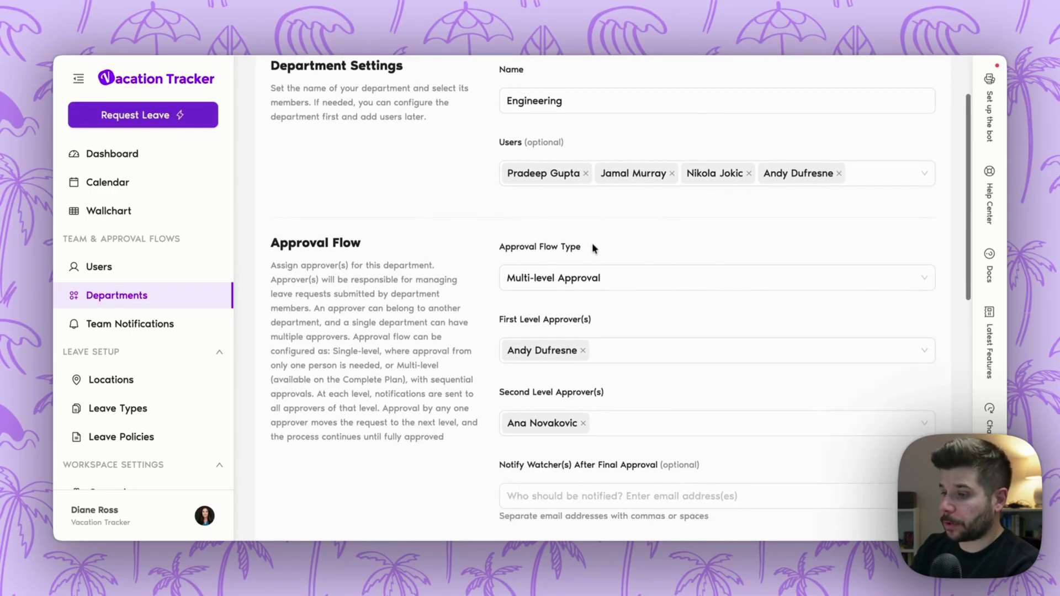
pyautogui.scroll(-3, 651, 317)
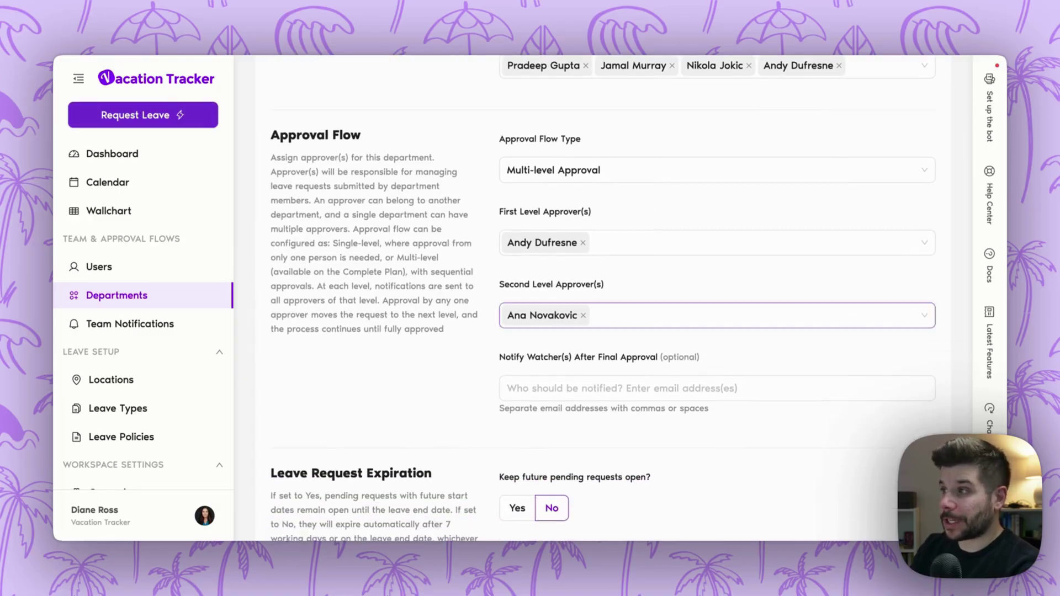
pyautogui.scroll(-2, 717, 309)
pyautogui.scroll(-5, 718, 288)
pyautogui.scroll(-10, 641, 378)
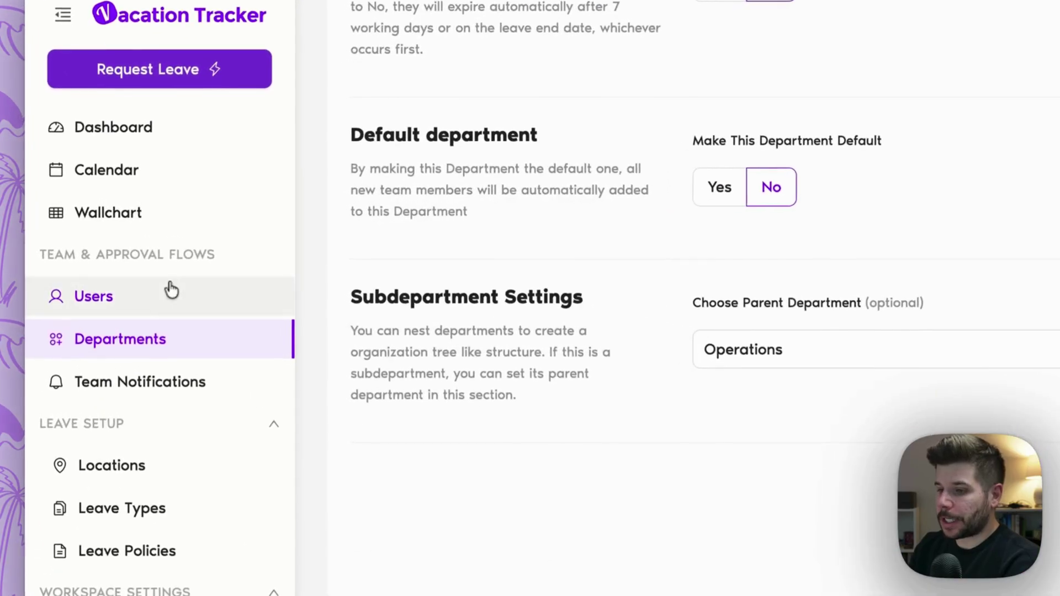
pyautogui.click(147, 274)
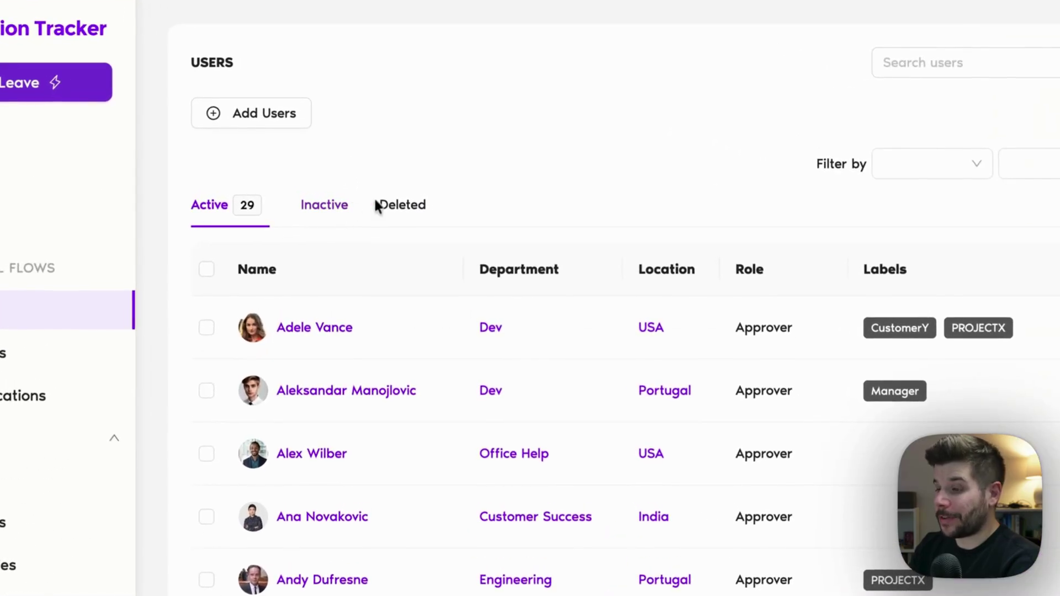
pyautogui.scroll(-2, 511, 331)
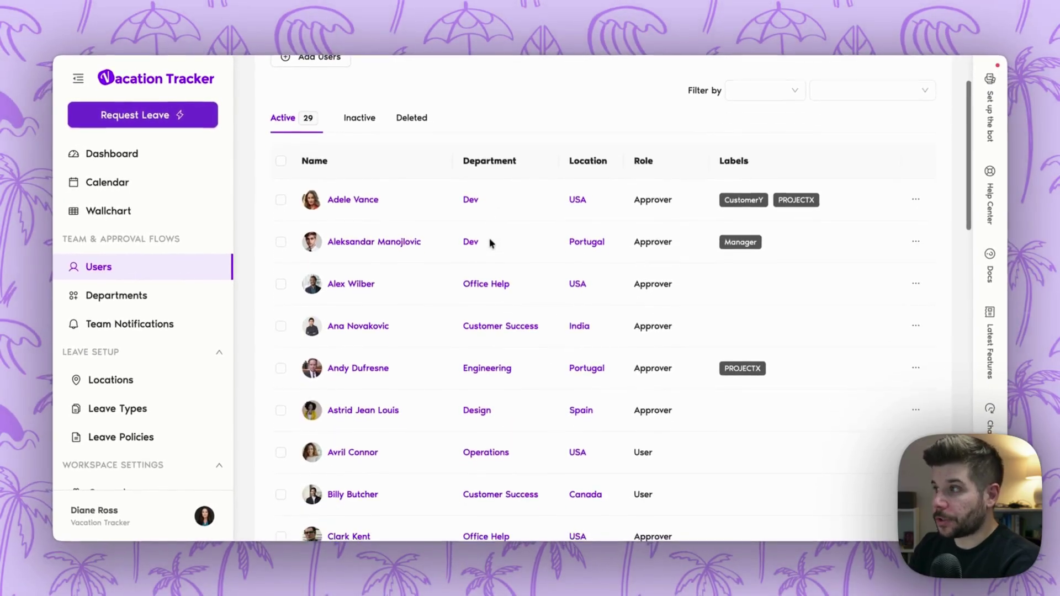
pyautogui.scroll(-3, 480, 349)
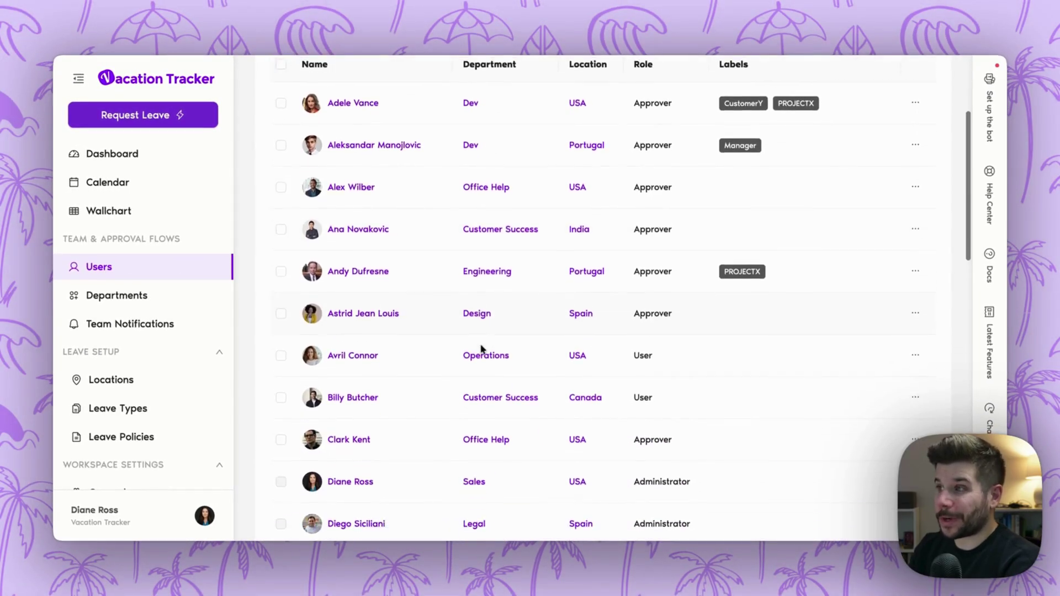
pyautogui.scroll(-3, 602, 298)
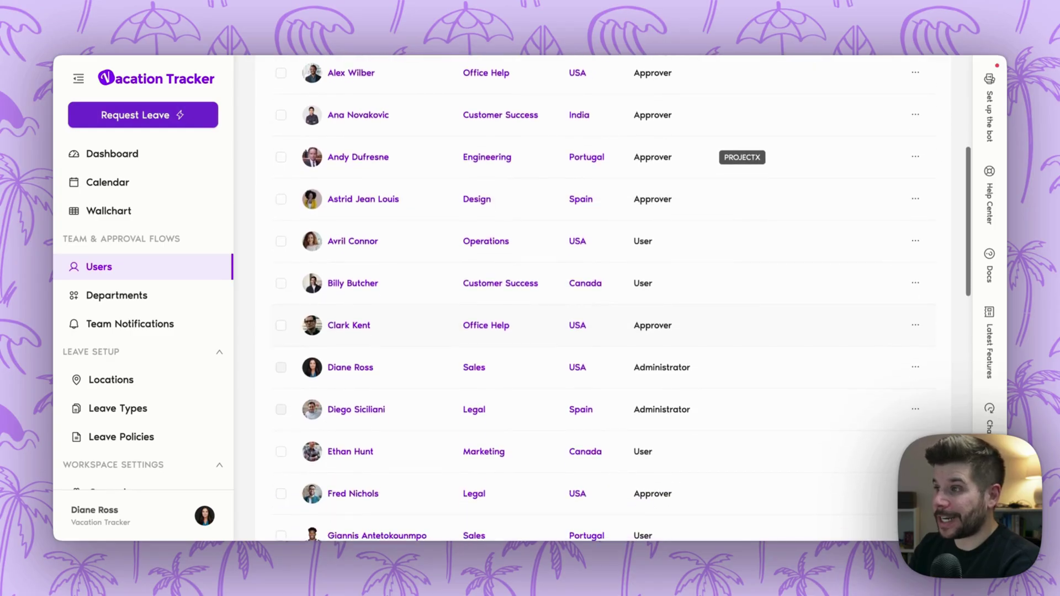
pyautogui.scroll(8, 482, 319)
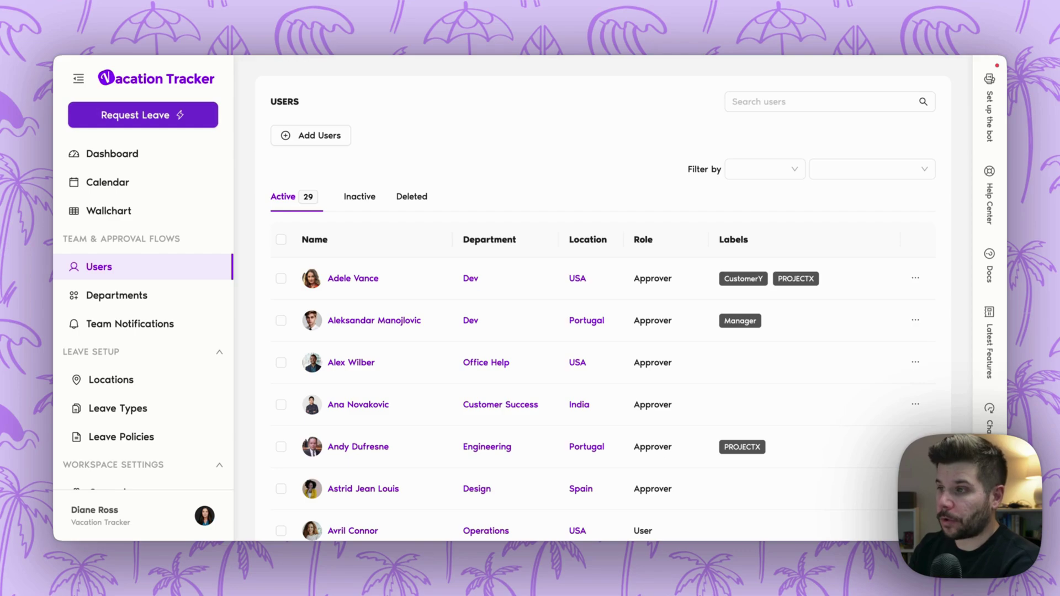
pyautogui.click(312, 138)
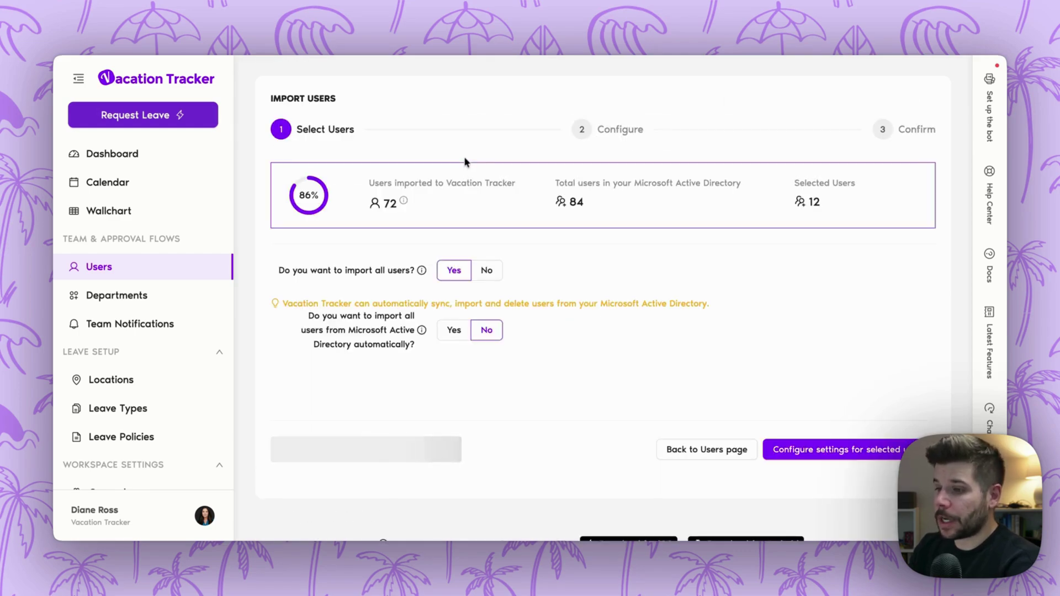
pyautogui.hotkey('alt', 'Left')
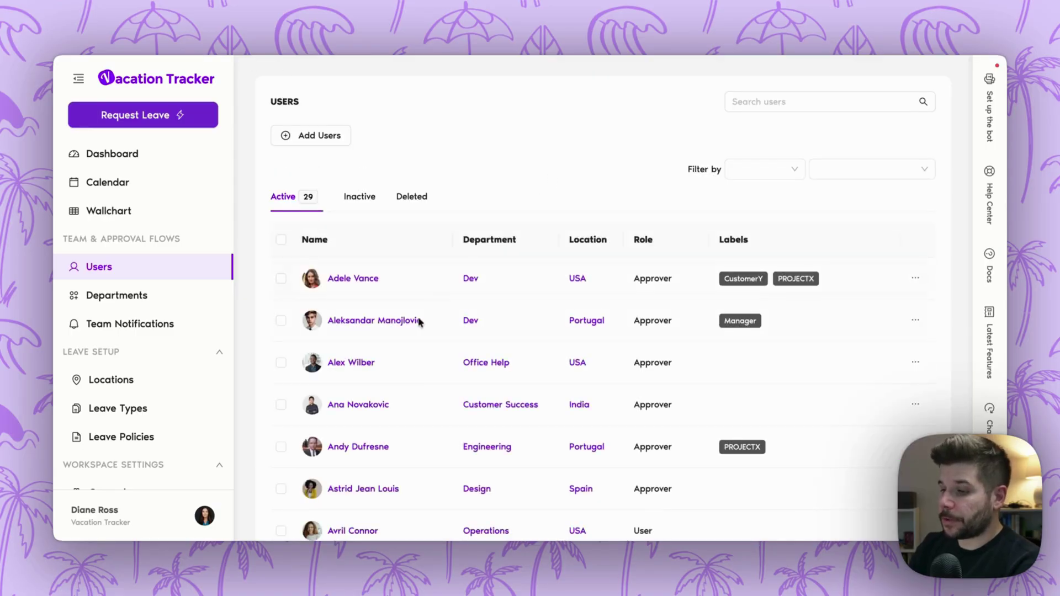
# Step: Open the Portugal-based Dev user's profile and show Sick Leave quotas for Next Year (2026)
pyautogui.click(418, 320)
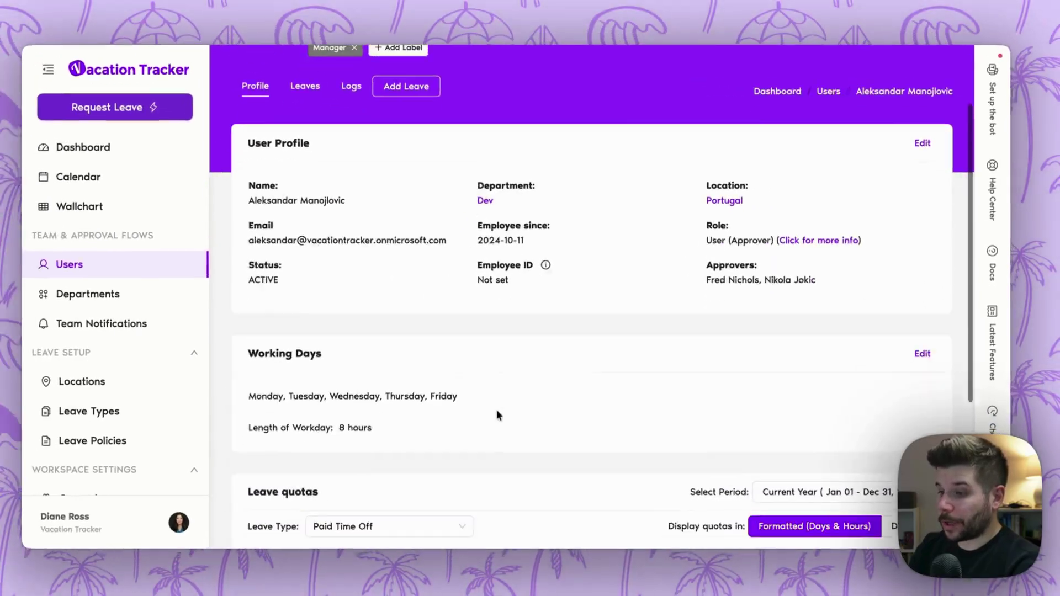
pyautogui.scroll(-3, 458, 381)
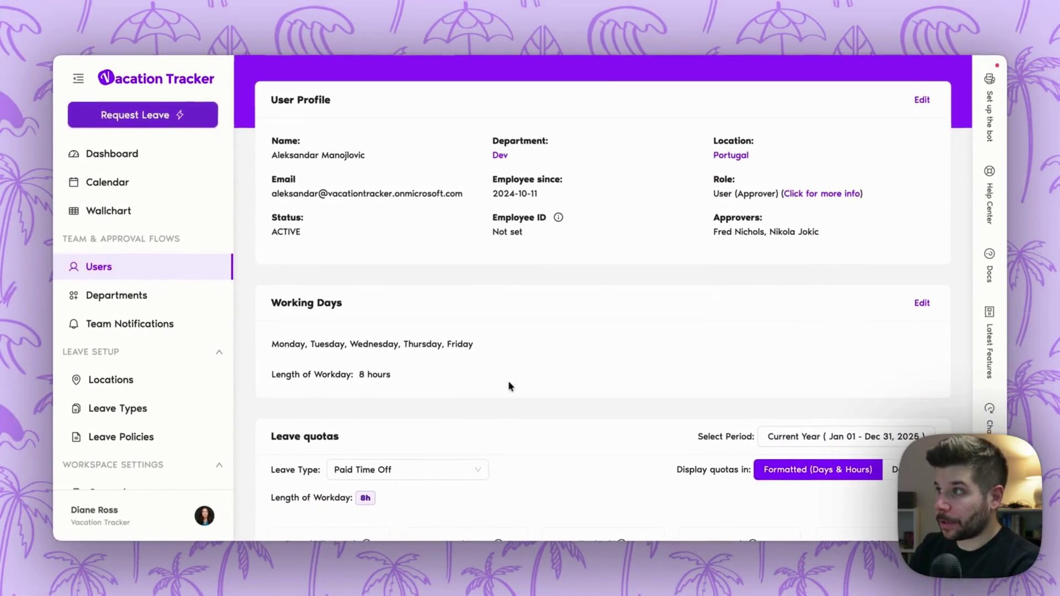
pyautogui.scroll(-5, 508, 380)
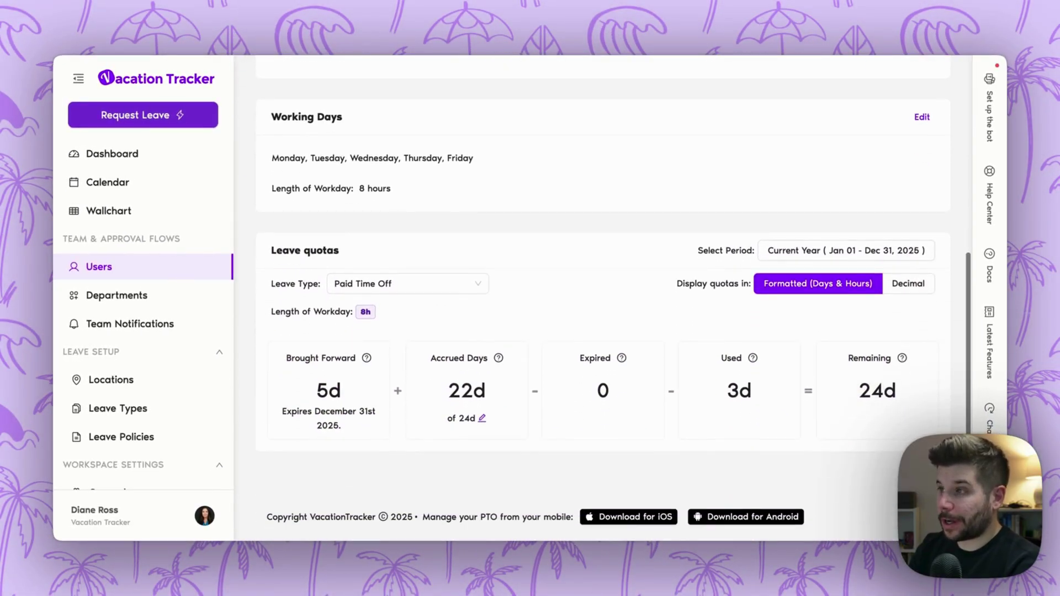
pyautogui.click(431, 290)
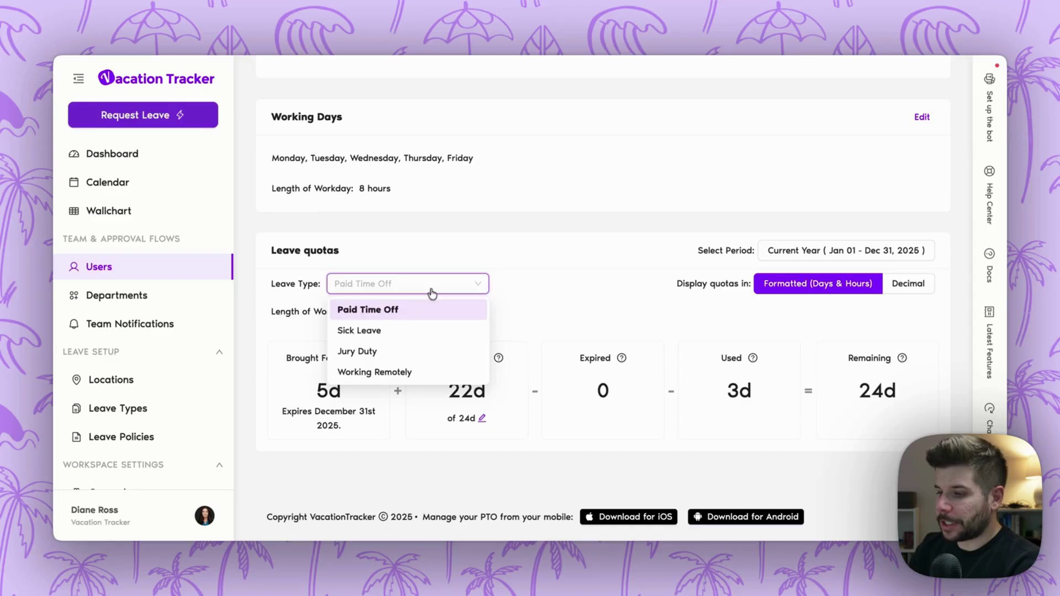
pyautogui.click(416, 333)
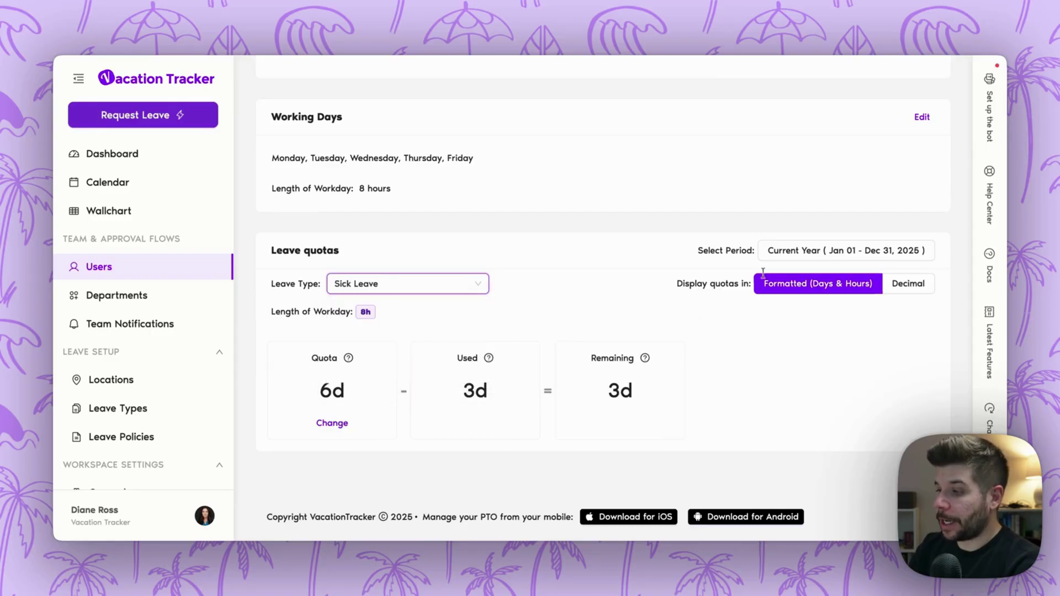
pyautogui.click(801, 258)
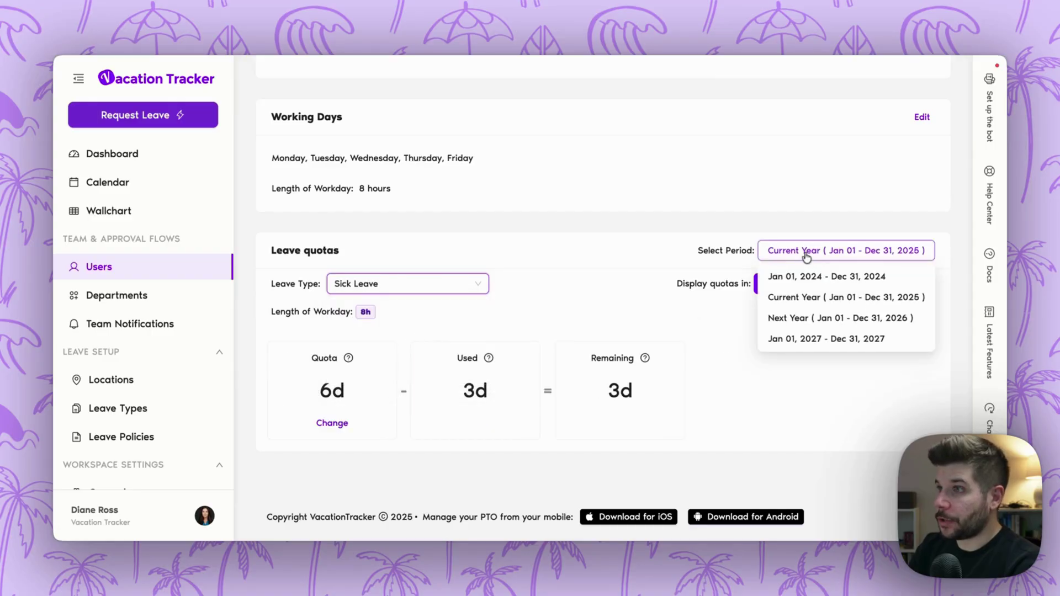
pyautogui.click(795, 318)
pyautogui.scroll(3, 603, 289)
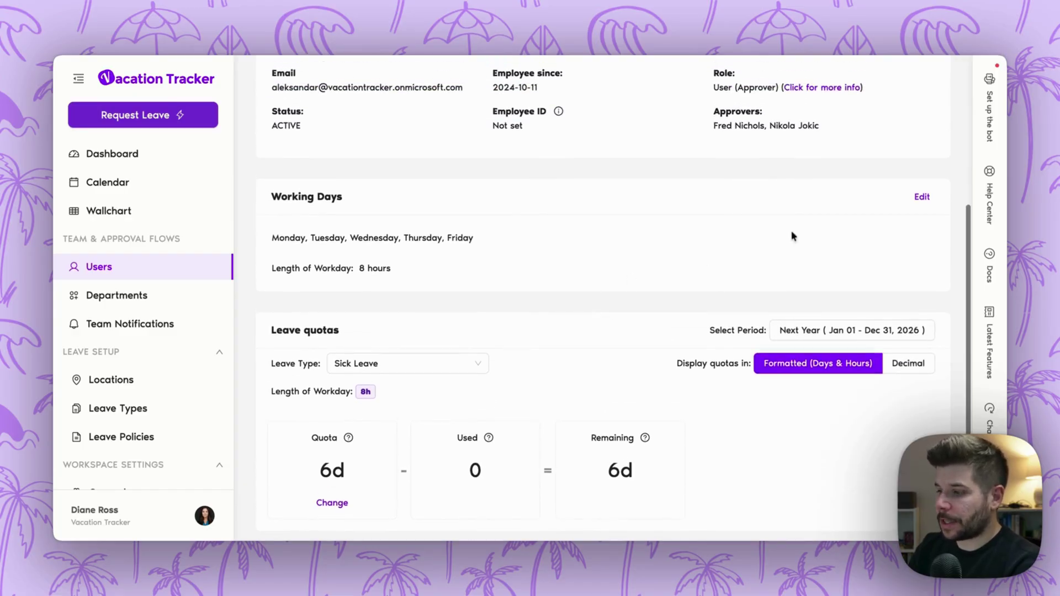
# Step: Edit the user's working days, untick Wednesday and Tuesday, then cancel, keeping Monday–Friday
pyautogui.click(921, 194)
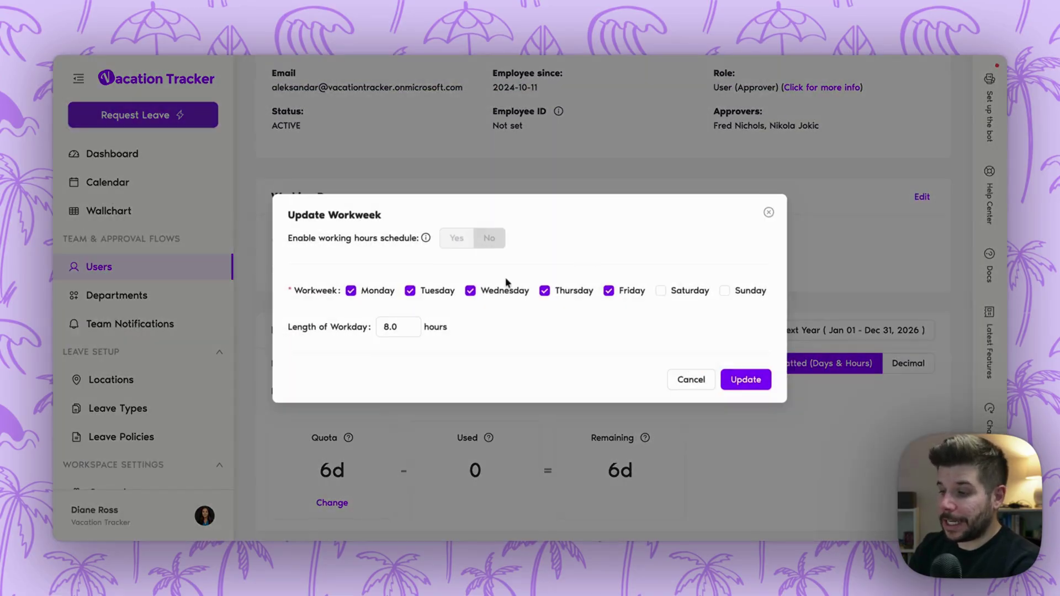
pyautogui.click(470, 291)
pyautogui.click(410, 291)
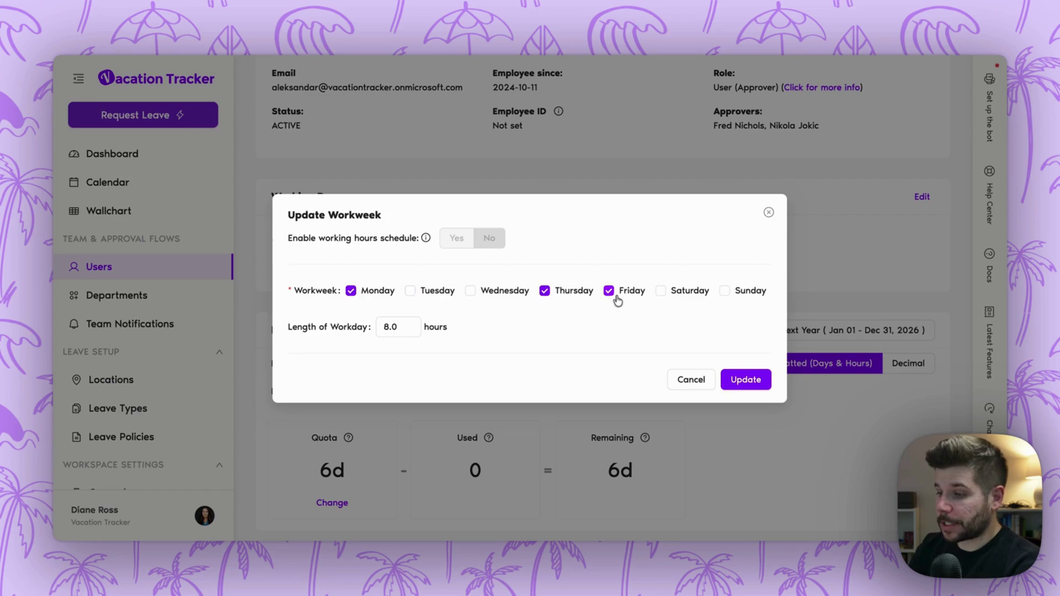
pyautogui.click(700, 380)
pyautogui.scroll(4, 612, 342)
pyautogui.scroll(3, 613, 342)
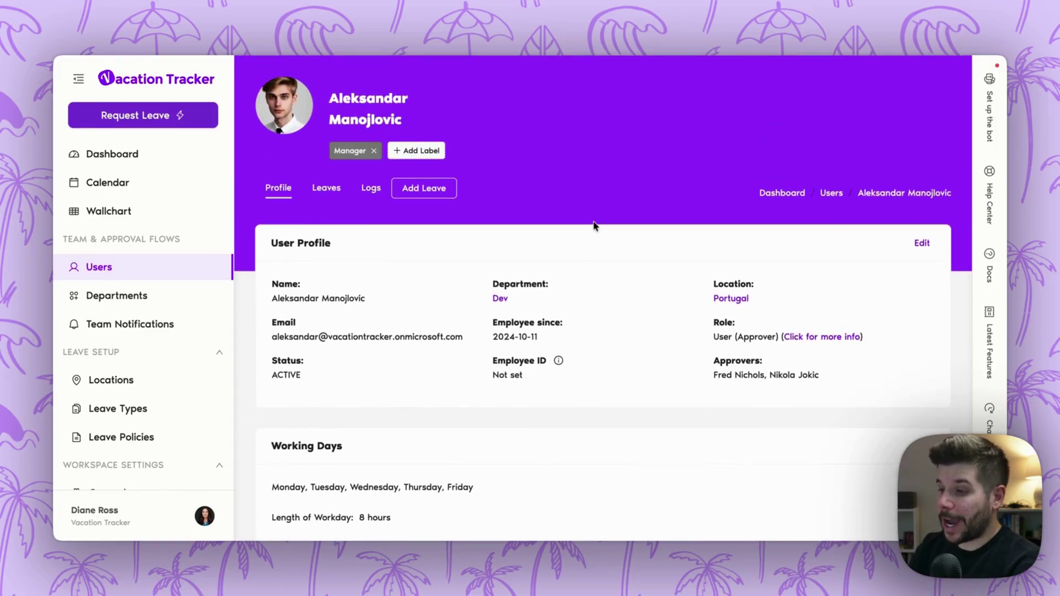
# Step: Review the user's Leaves tab, then show the Logs with monthly Paid Time Off accruals
pyautogui.click(337, 189)
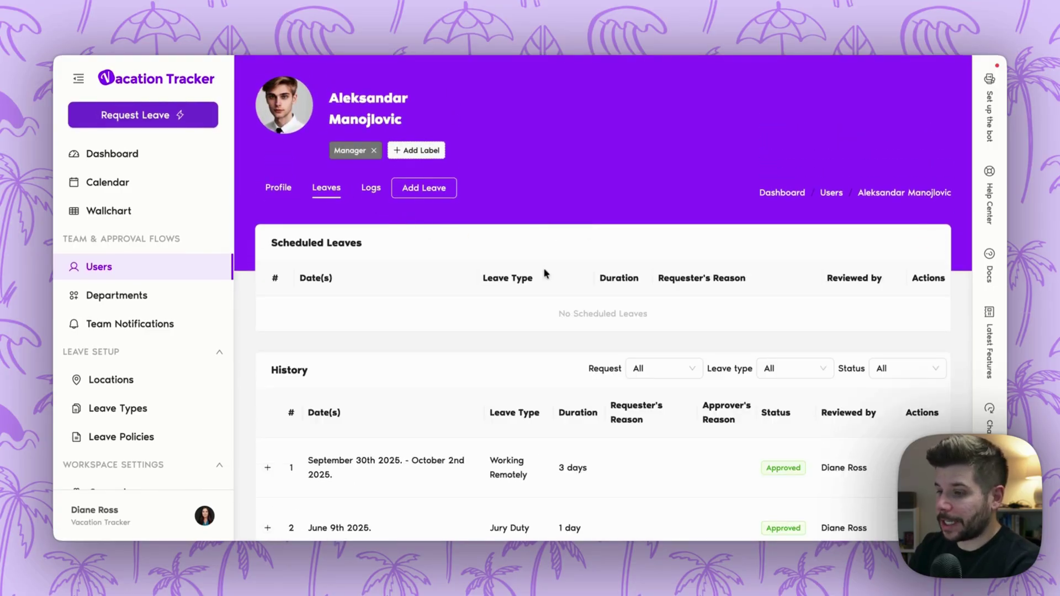
pyautogui.scroll(-1, 547, 272)
pyautogui.scroll(-2, 545, 273)
pyautogui.scroll(3, 530, 265)
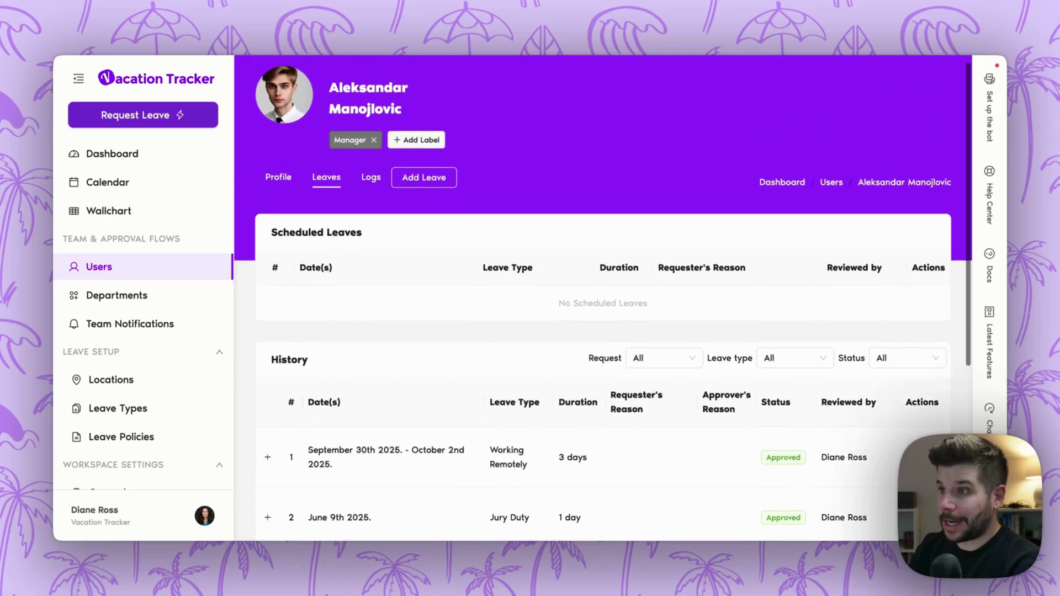
pyautogui.click(371, 188)
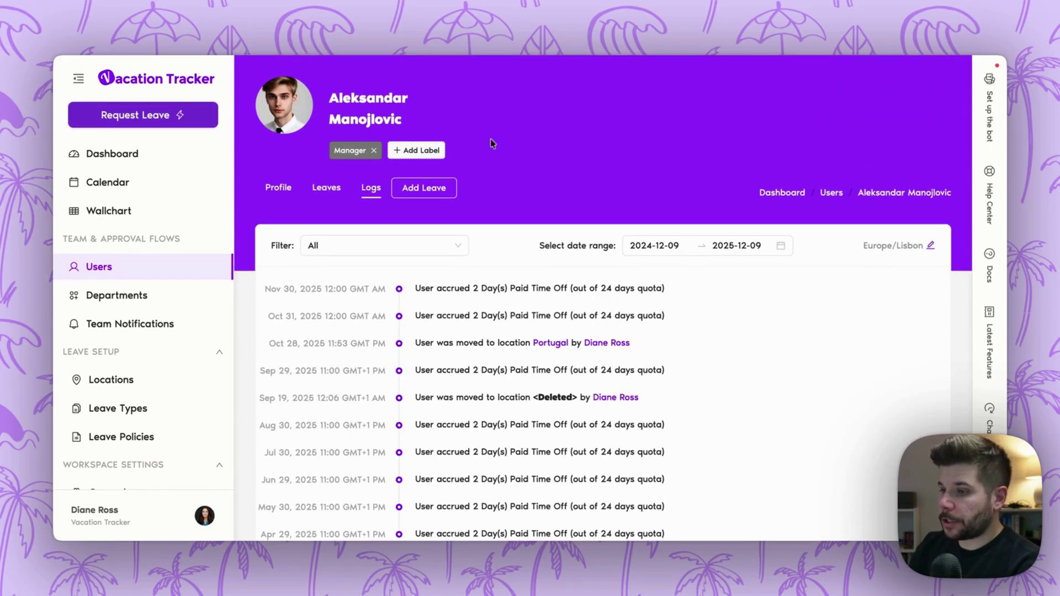
# Step: Open Manage Labels from Add Label and close it without changing the Manager label
pyautogui.click(417, 151)
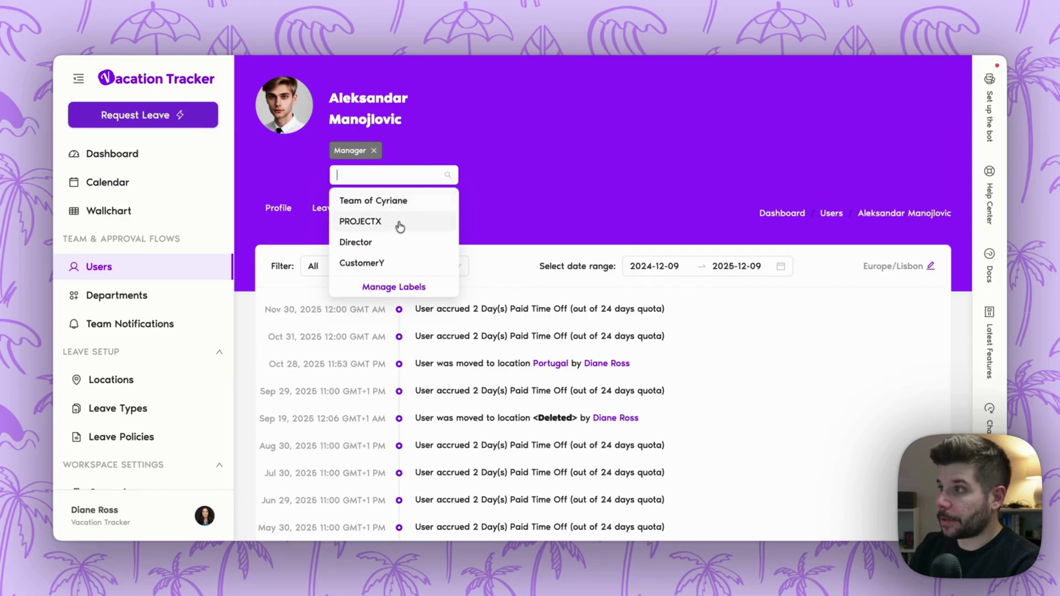
pyautogui.click(402, 286)
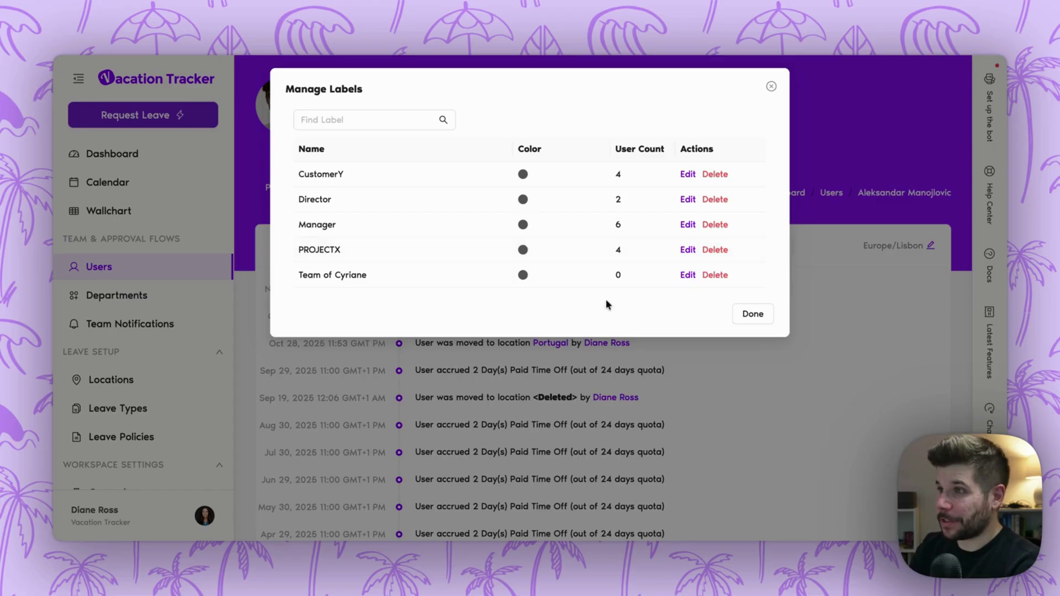
pyautogui.click(752, 314)
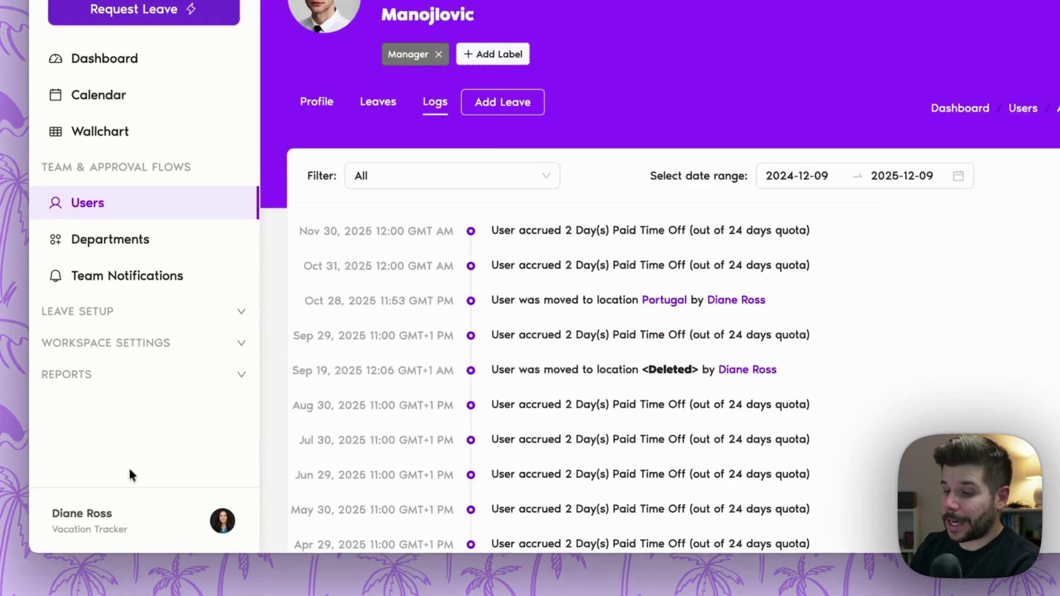
# Step: Review Account Settings preferences, keeping English and light mode, then go to Team Notifications
pyautogui.click(127, 512)
pyautogui.click(115, 447)
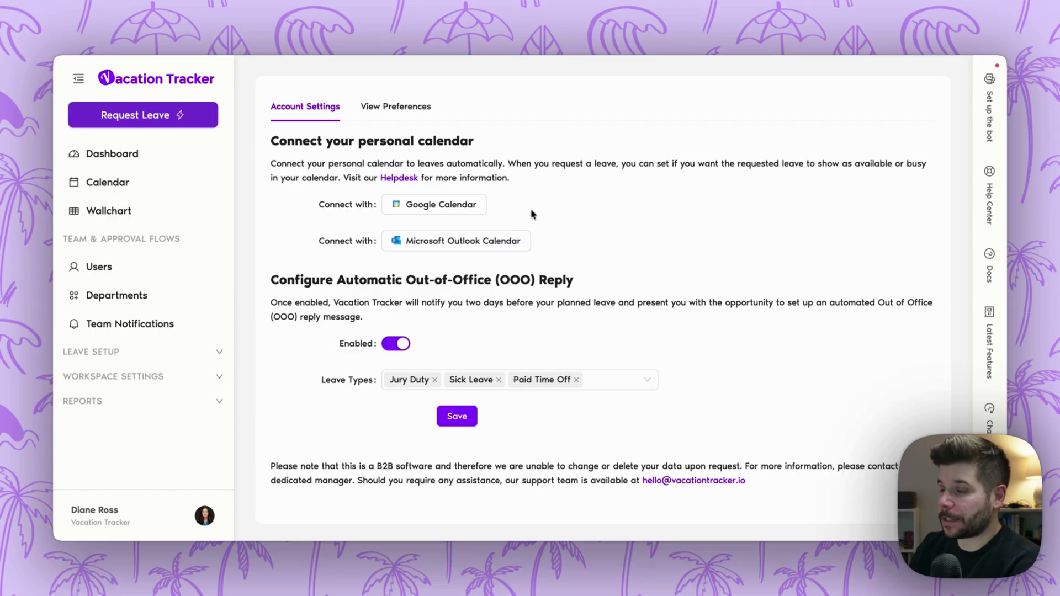
pyautogui.click(400, 103)
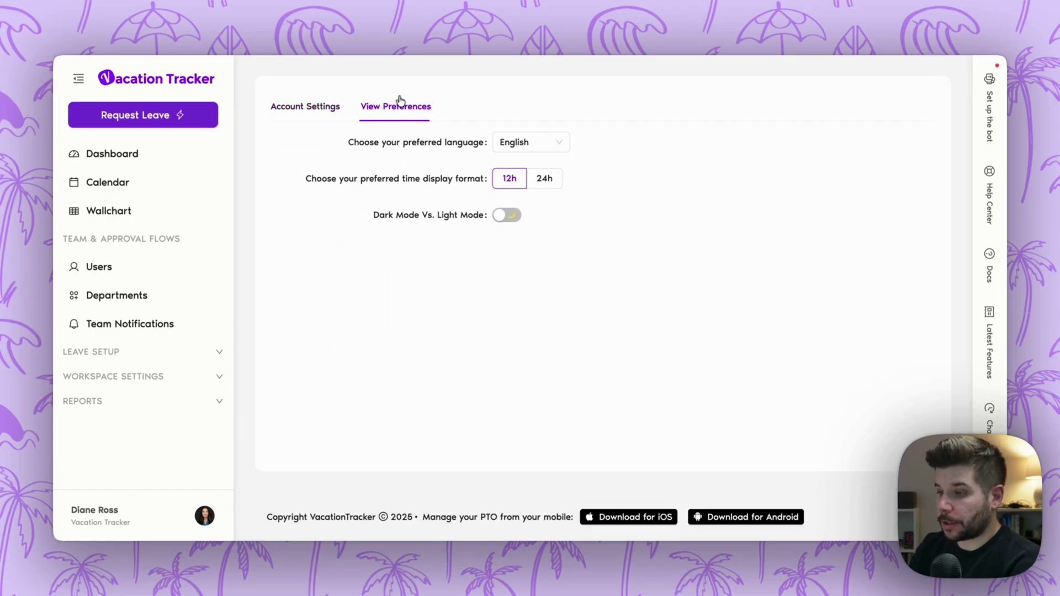
pyautogui.click(517, 147)
pyautogui.click(661, 213)
pyautogui.click(510, 214)
pyautogui.click(511, 215)
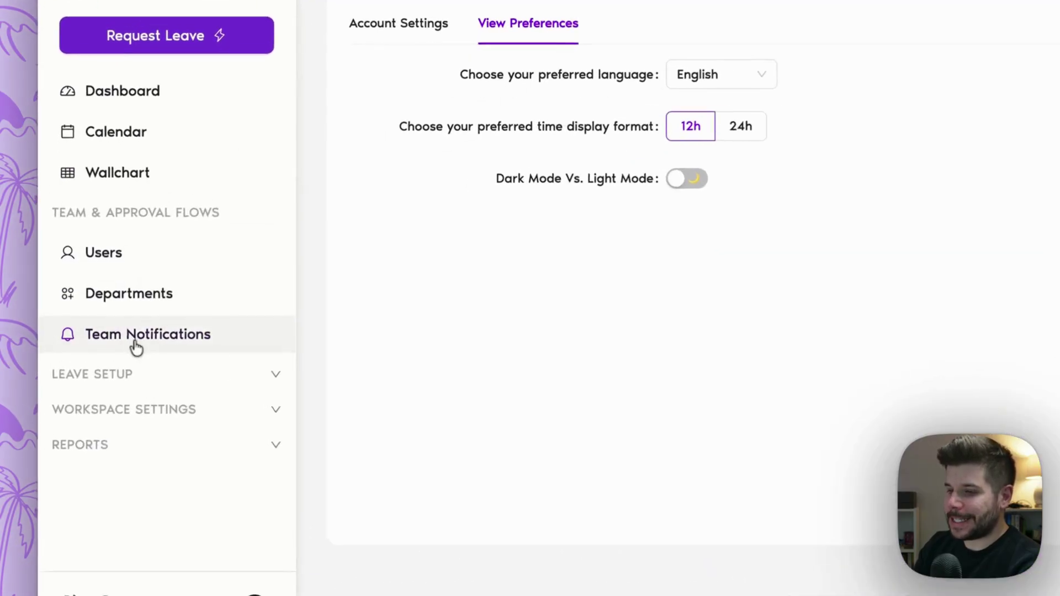
pyautogui.click(121, 327)
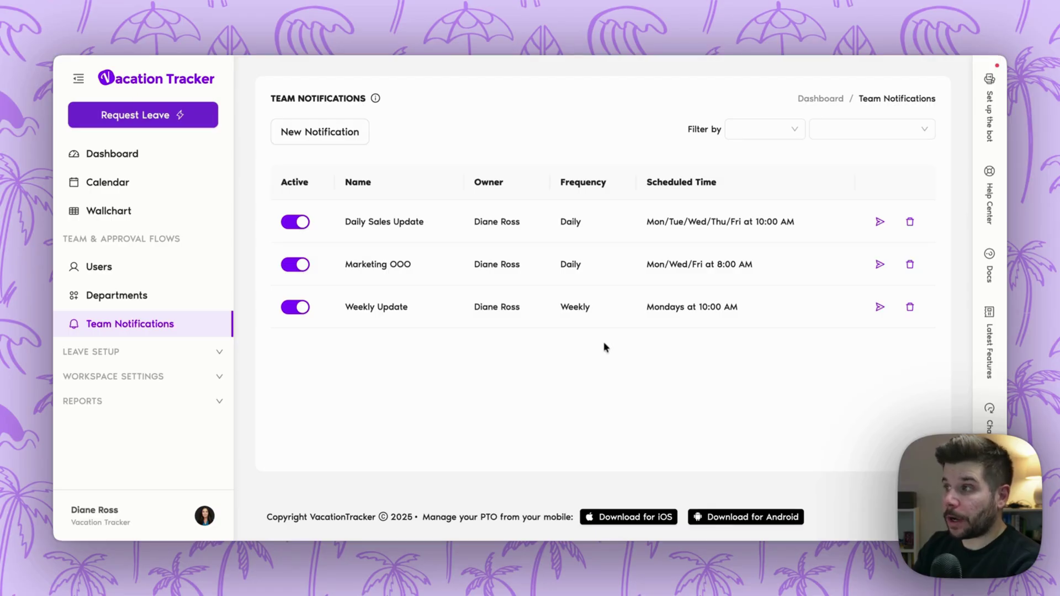
# Step: Open the Daily Sales Update notification and check its delivery type options without changing them
pyautogui.click(381, 230)
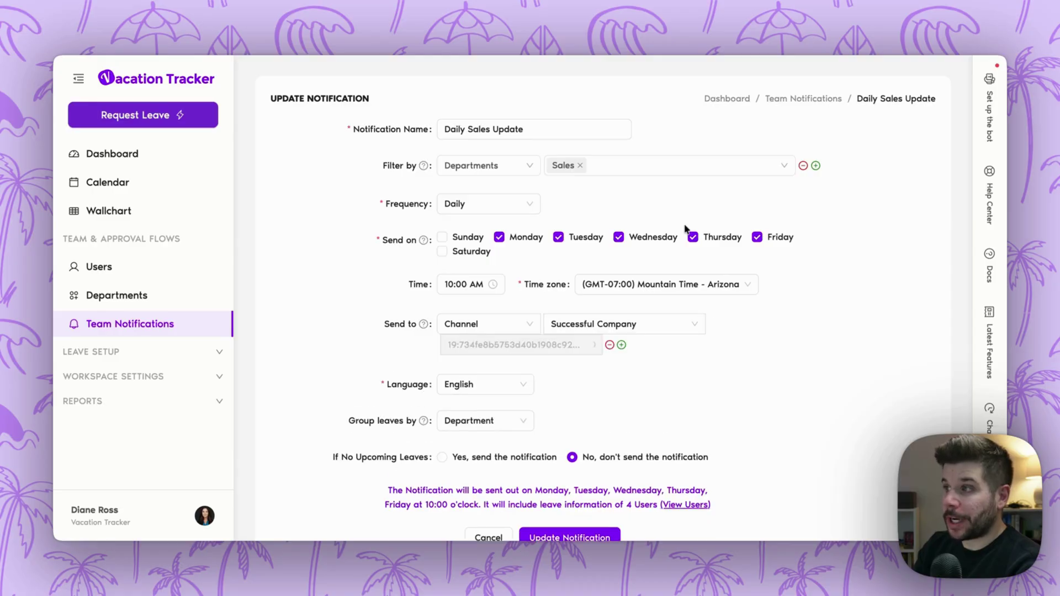
pyautogui.scroll(-1, 497, 280)
pyautogui.click(497, 293)
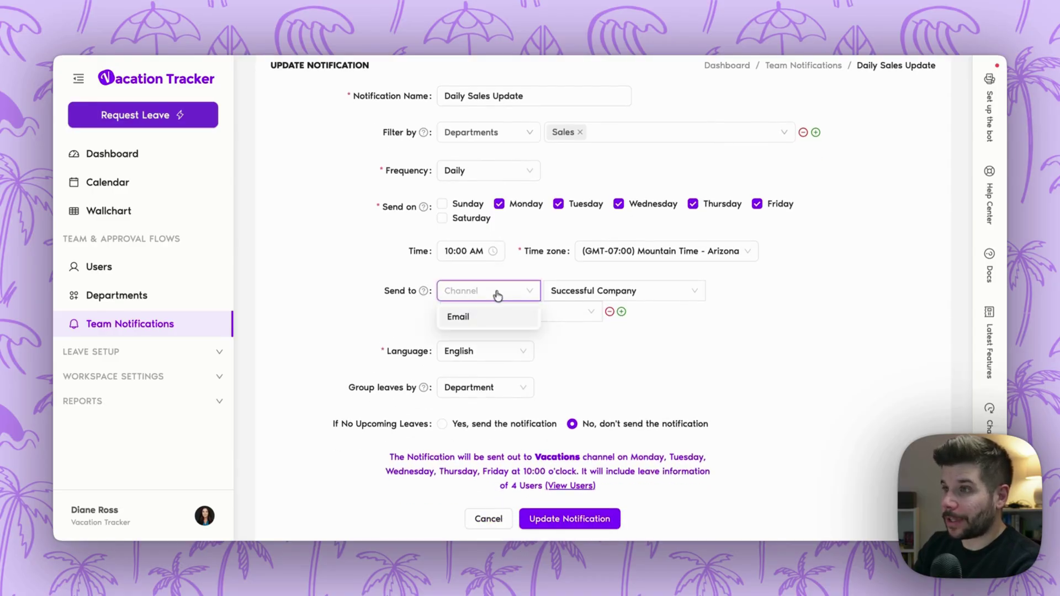
pyautogui.click(350, 313)
pyautogui.scroll(1, 351, 314)
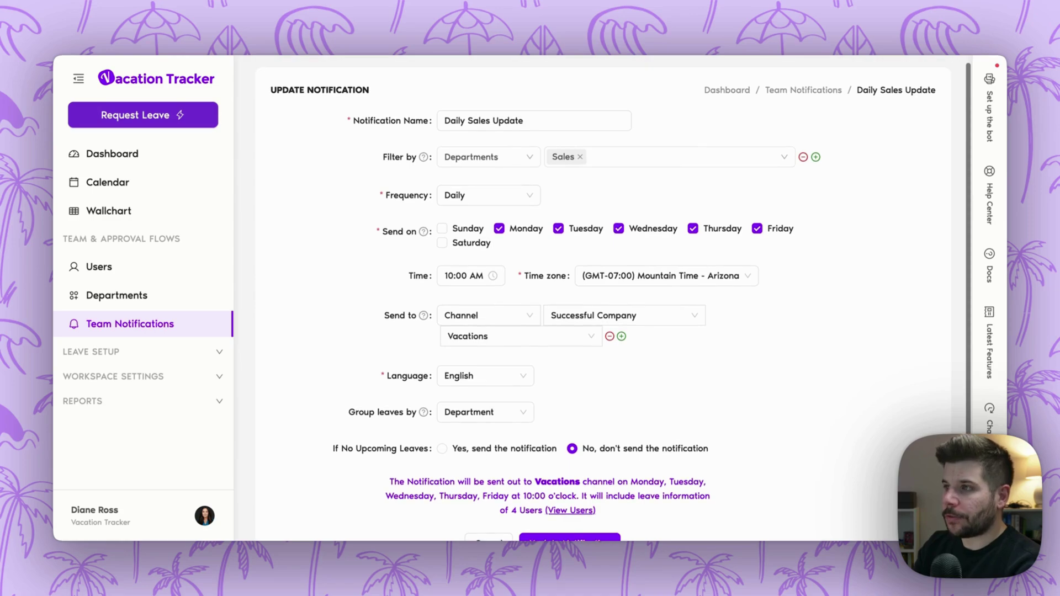
pyautogui.scroll(1, 613, 298)
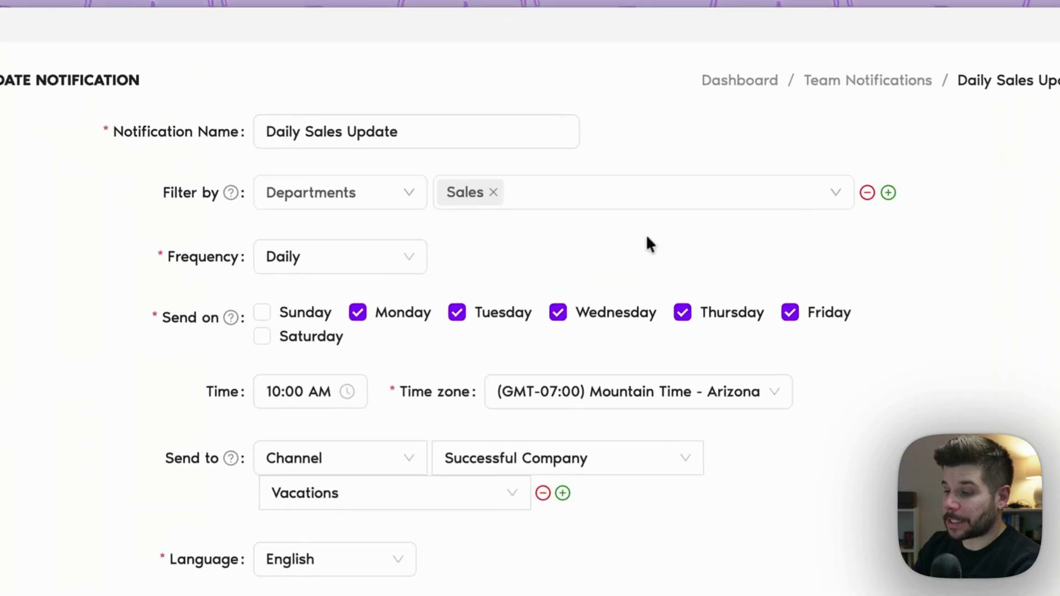
# Step: Check its department filter and frequency options, keeping Daily, and return to Team Notifications
pyautogui.click(663, 165)
pyautogui.click(880, 284)
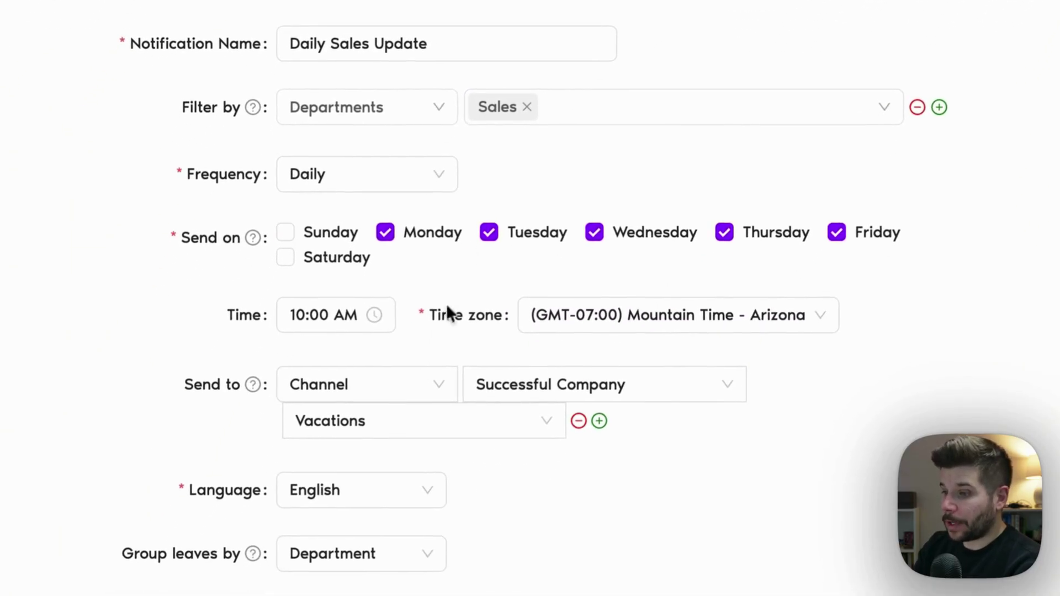
pyautogui.click(397, 184)
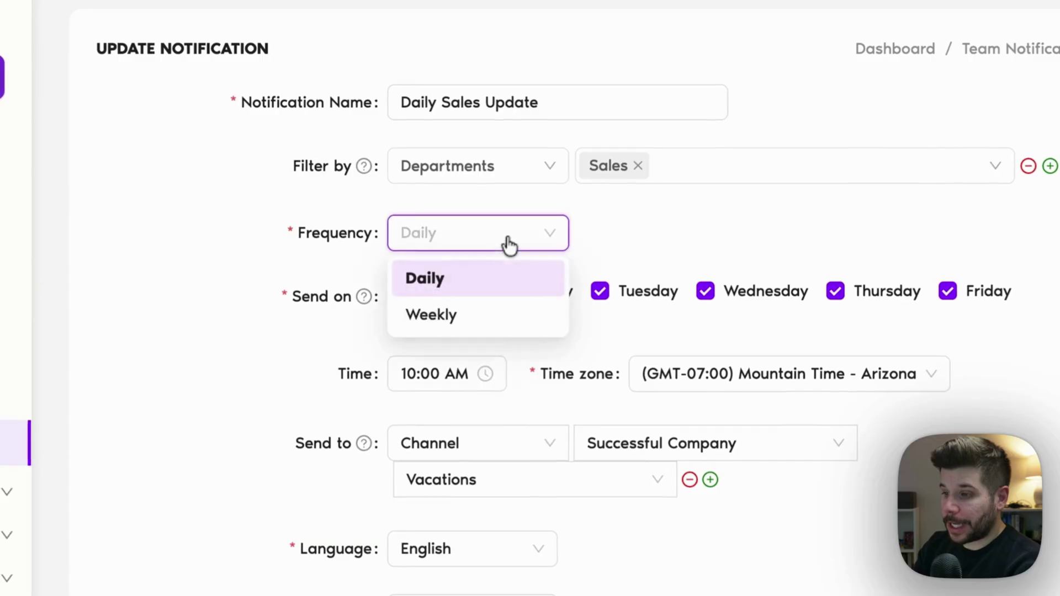
pyautogui.click(662, 246)
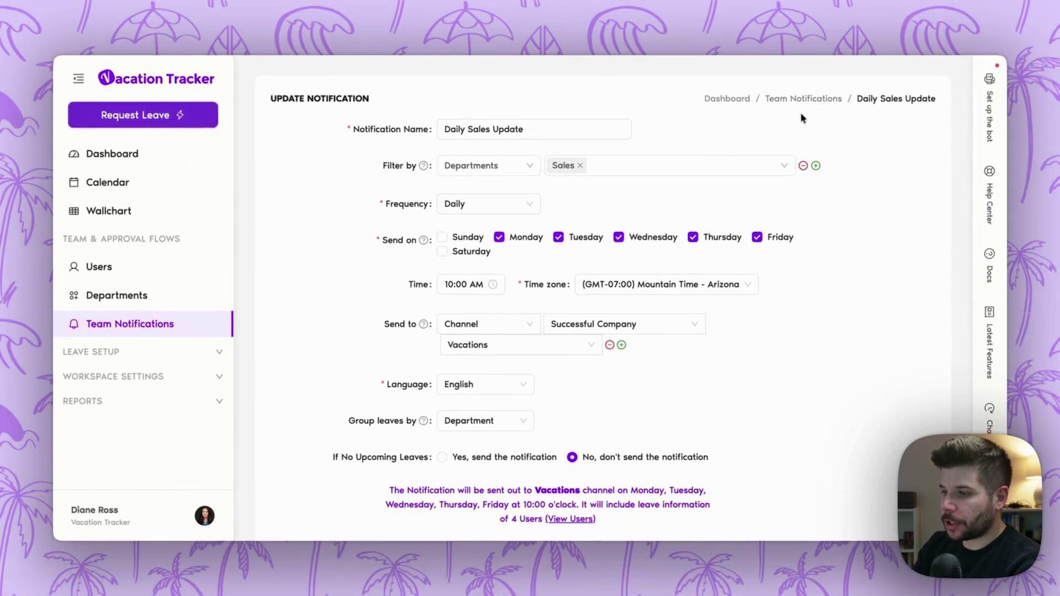
pyautogui.click(799, 104)
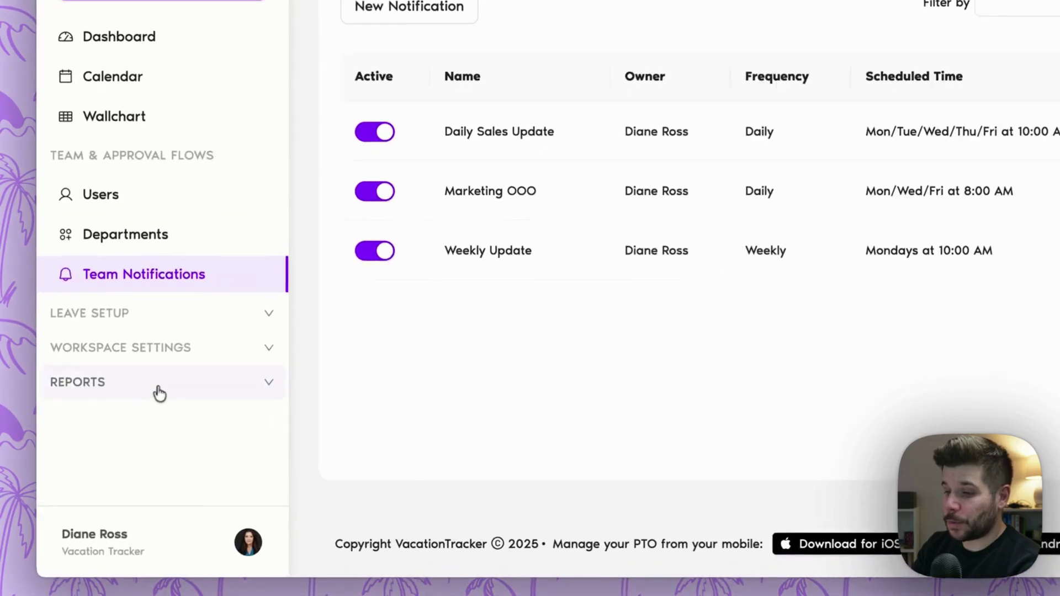
# Step: Open the Monthly Leave Balance Report from the Reports page
pyautogui.click(138, 402)
pyautogui.click(121, 429)
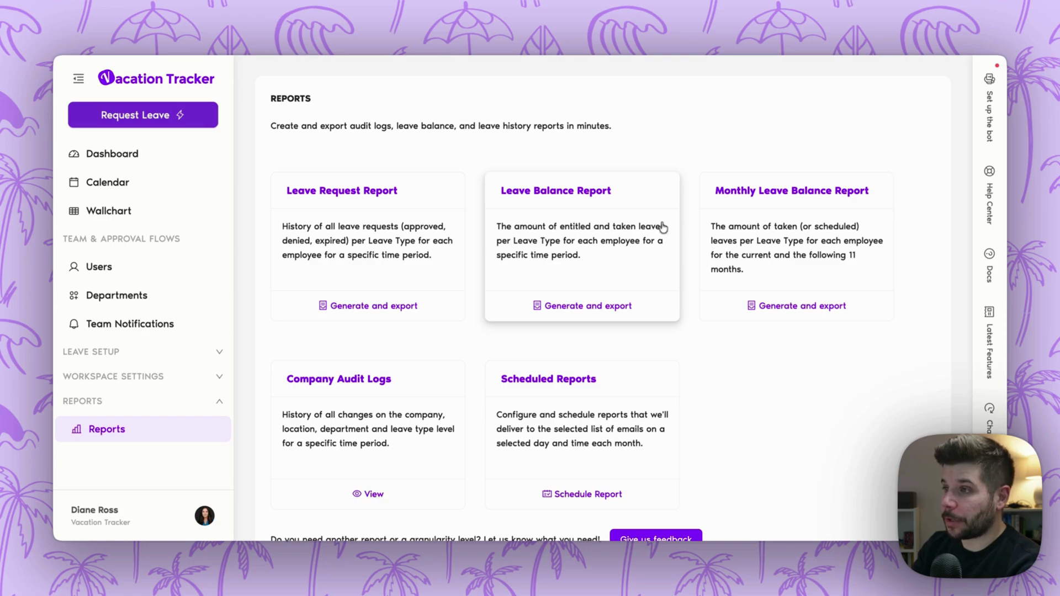
pyautogui.click(760, 240)
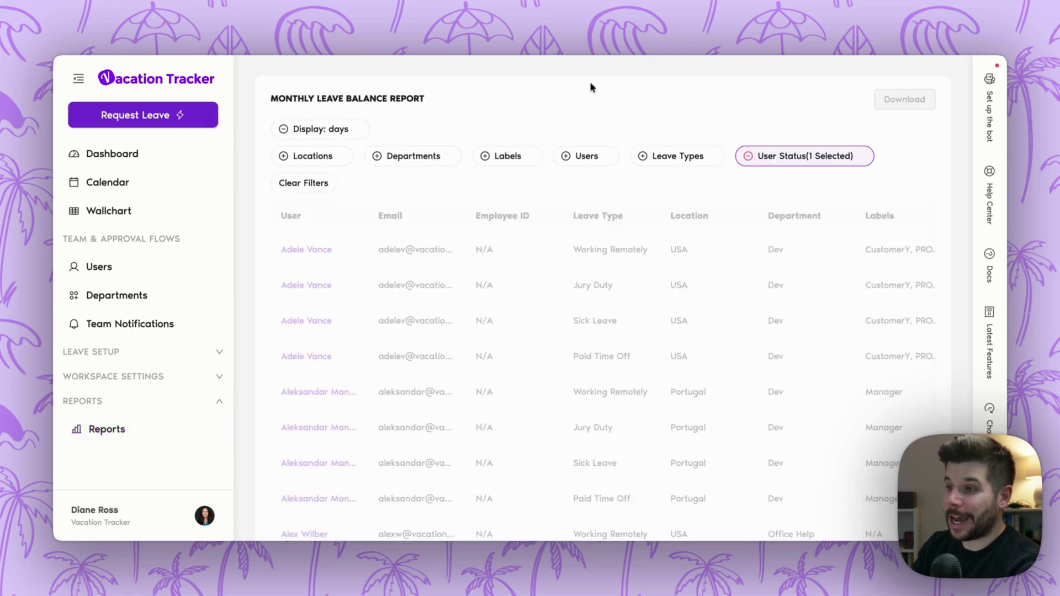
# Step: Try the Departments filter with Office Help, then dismiss it without applying
pyautogui.click(437, 166)
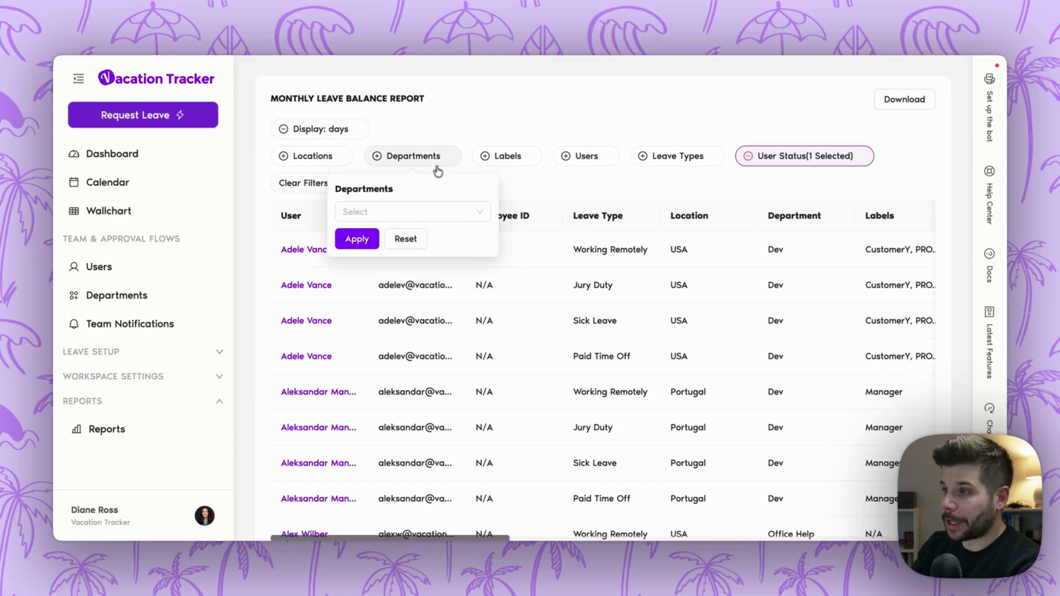
pyautogui.click(440, 210)
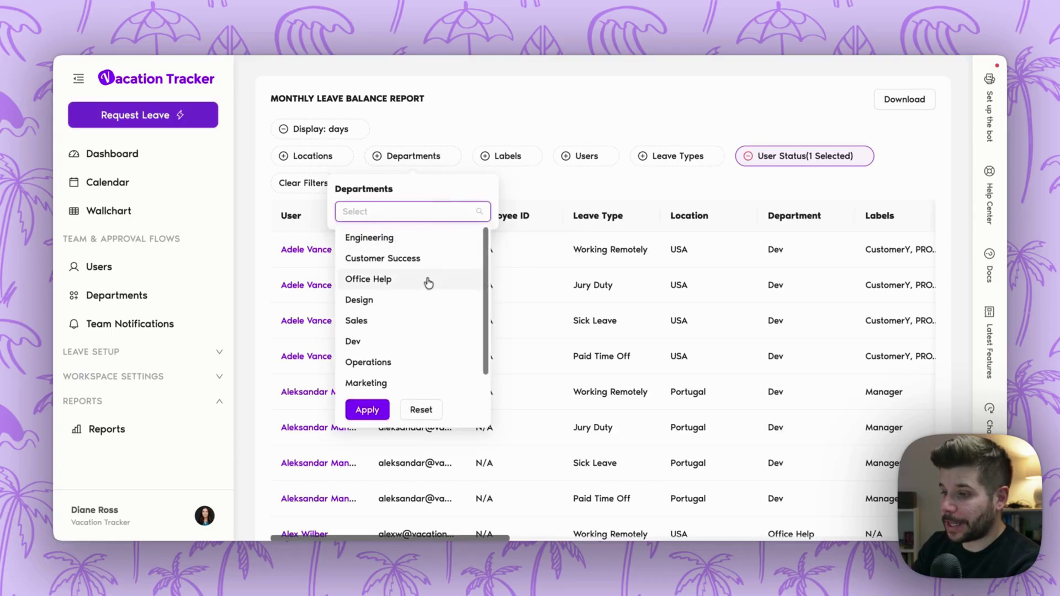
pyautogui.click(428, 280)
pyautogui.click(554, 205)
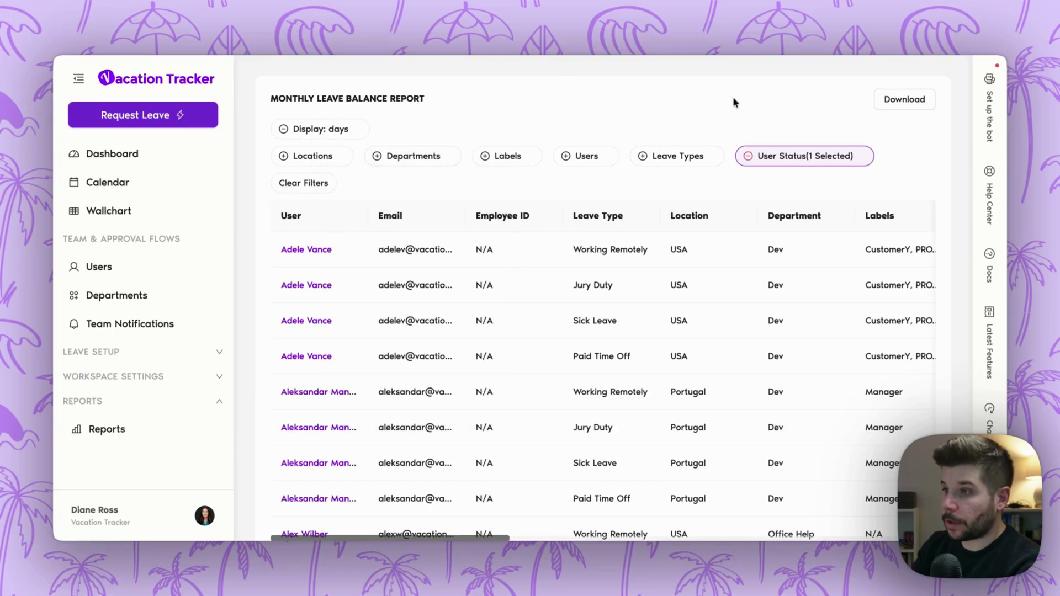
# Step: Look at the report's download formats, then return to the Reports overview
pyautogui.click(888, 97)
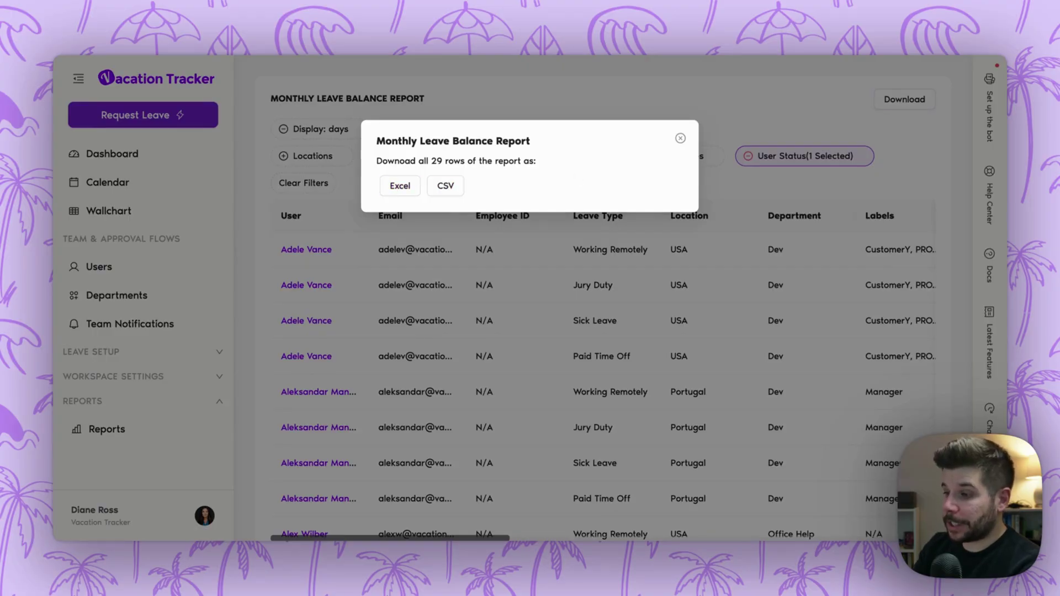
pyautogui.click(680, 138)
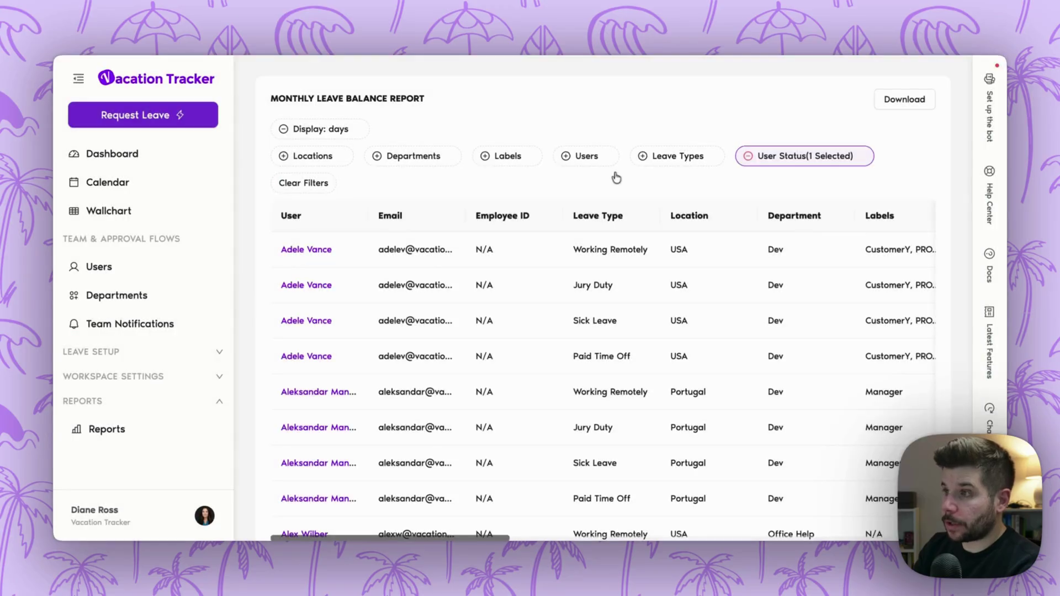
pyautogui.click(168, 434)
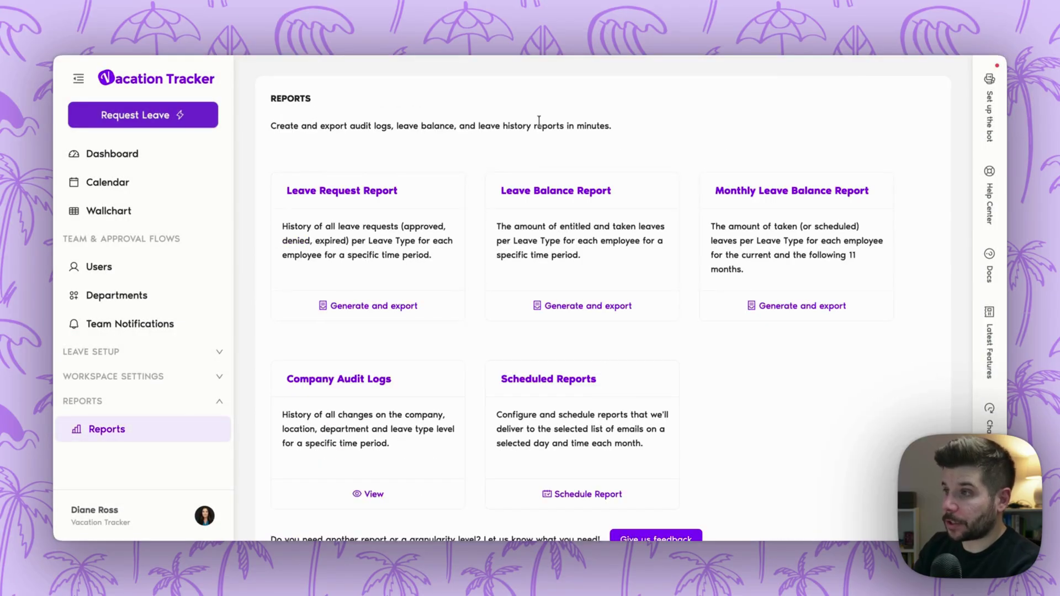
# Step: Open the Monthly Sales Data scheduled report from the scheduled reports list and scroll through its settings
pyautogui.scroll(-3, 539, 117)
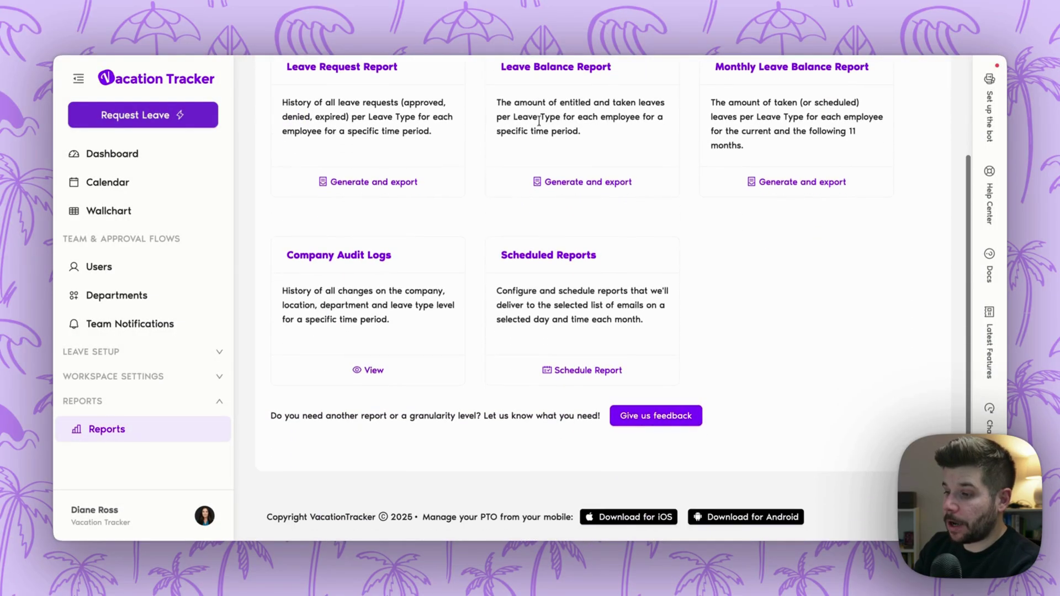
pyautogui.click(562, 353)
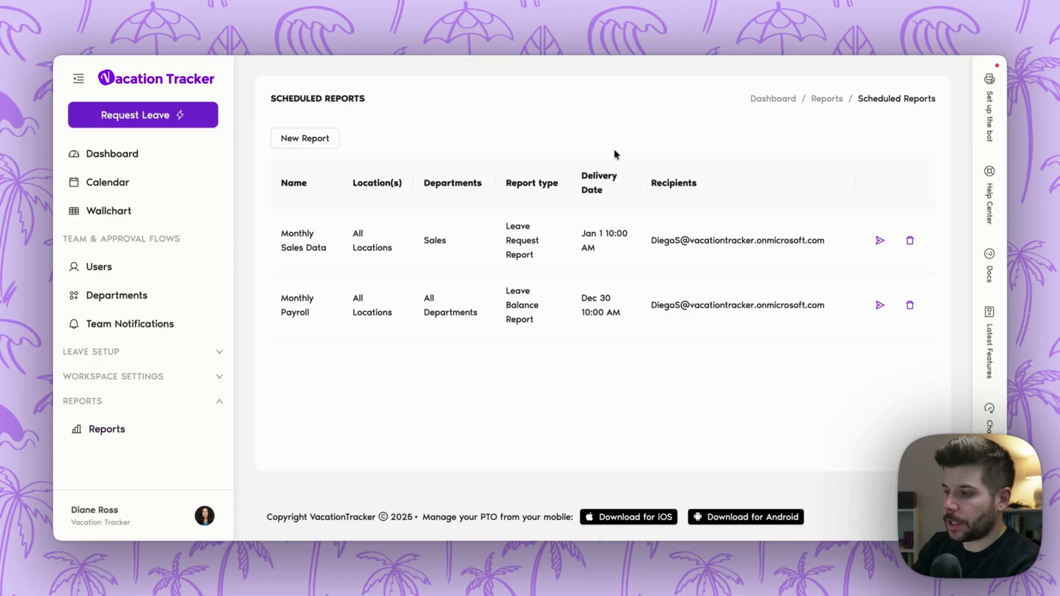
pyautogui.click(455, 265)
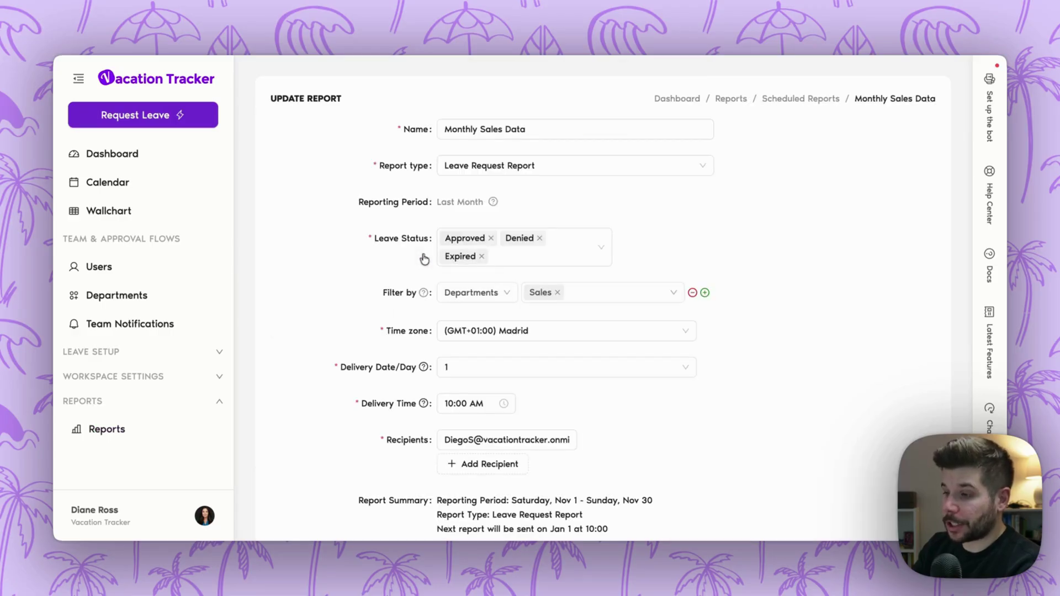
pyautogui.scroll(-3, 590, 270)
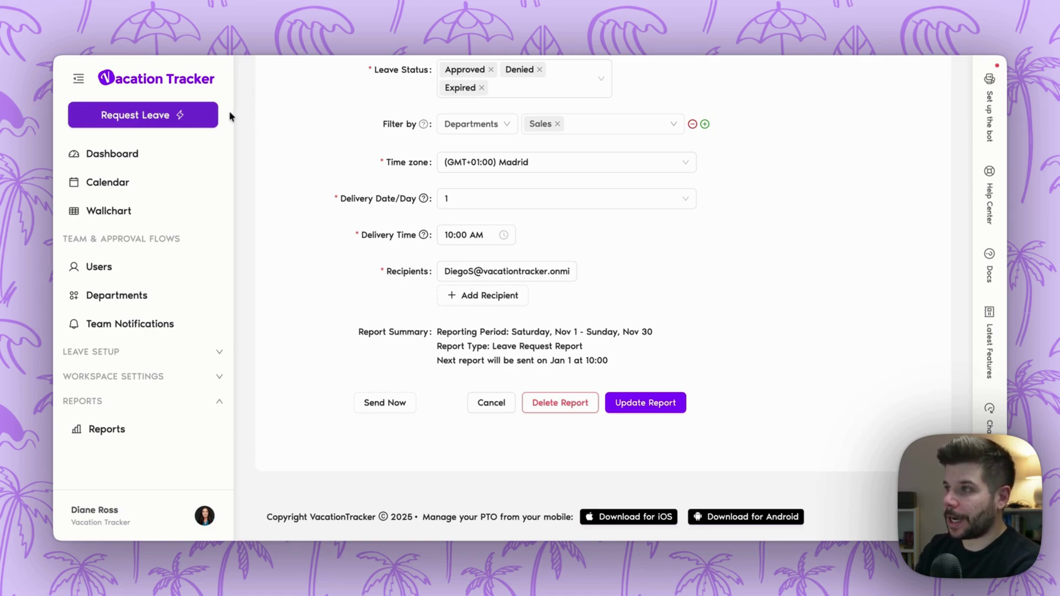
# Step: Start a new leave request with Jury Duty as the leave type
pyautogui.moveTo(186, 122)
pyautogui.click(166, 141)
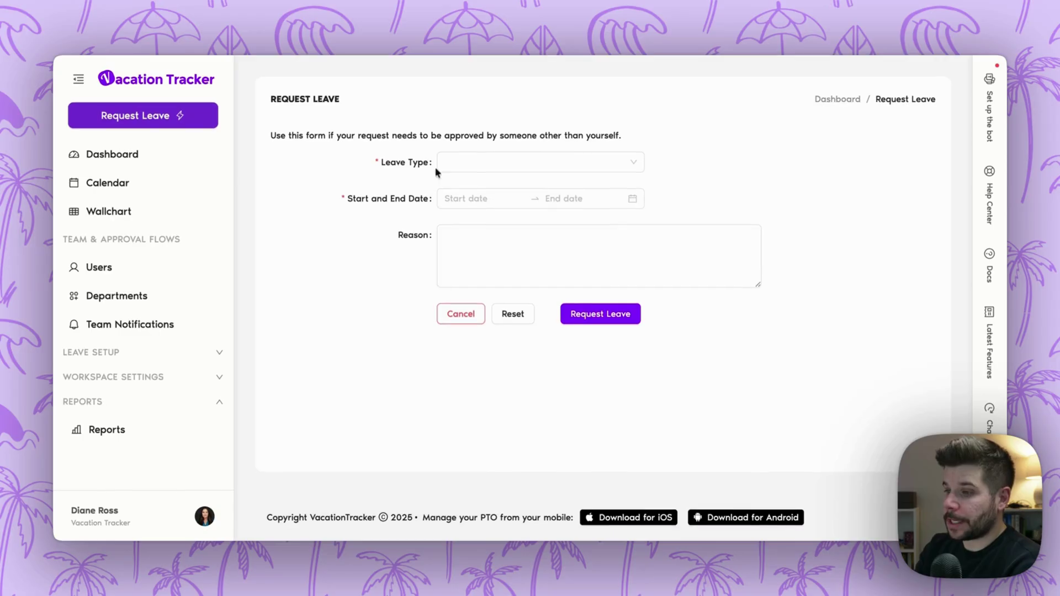
pyautogui.click(471, 165)
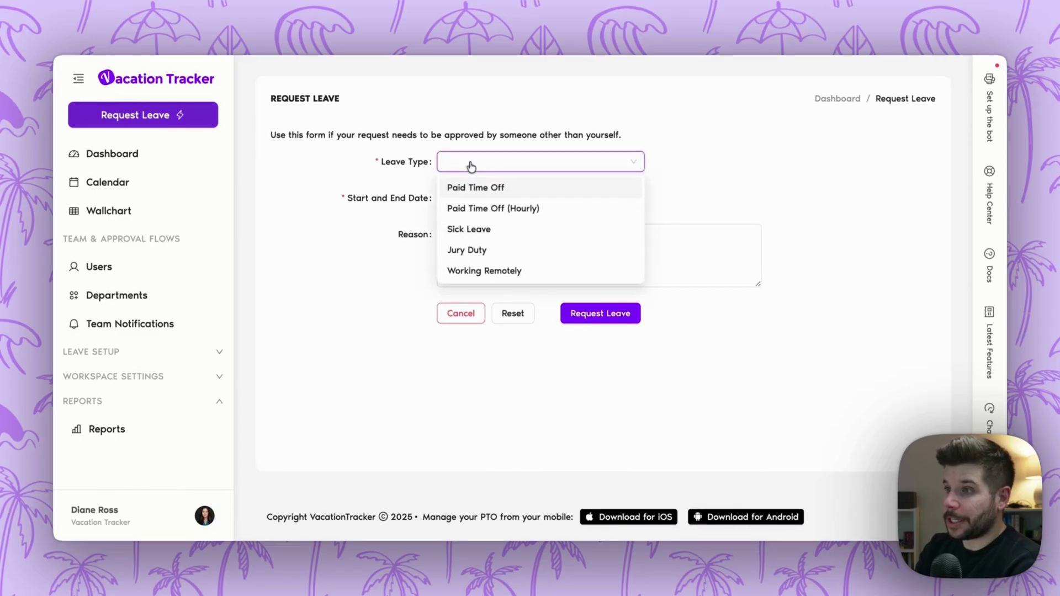
pyautogui.click(470, 248)
# Step: Set the leave dates to December 10–11 and enter the reason 'jury duty'
pyautogui.click(481, 202)
pyautogui.click(532, 307)
pyautogui.click(552, 307)
pyautogui.click(507, 259)
pyautogui.write('jury duty')
pyautogui.click(386, 260)
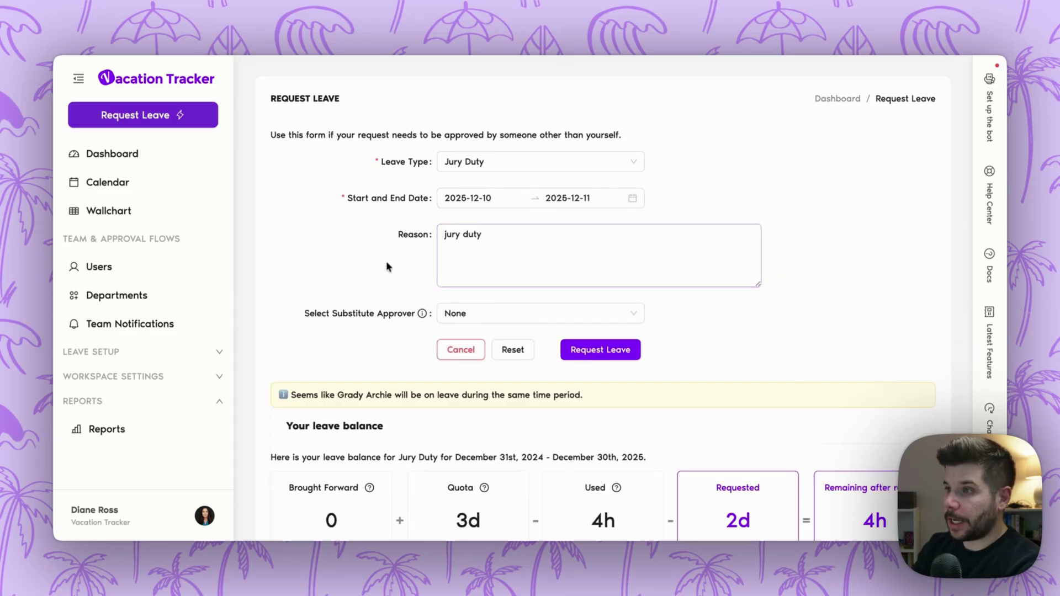
# Step: Review the leave balance and overlapping-leave notice below the request form
pyautogui.scroll(-1, 386, 260)
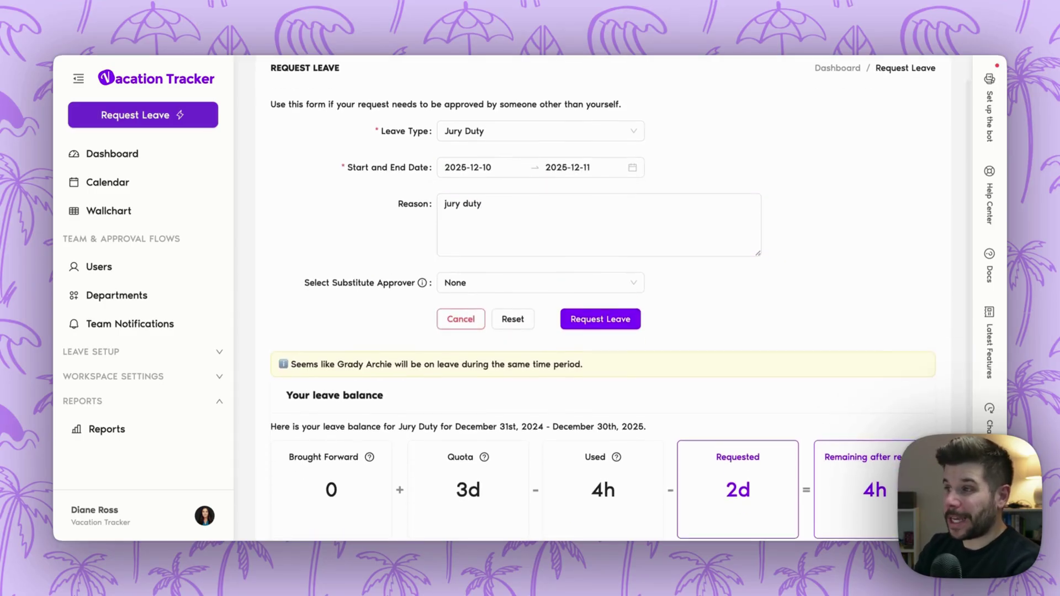
pyautogui.scroll(-1, 386, 279)
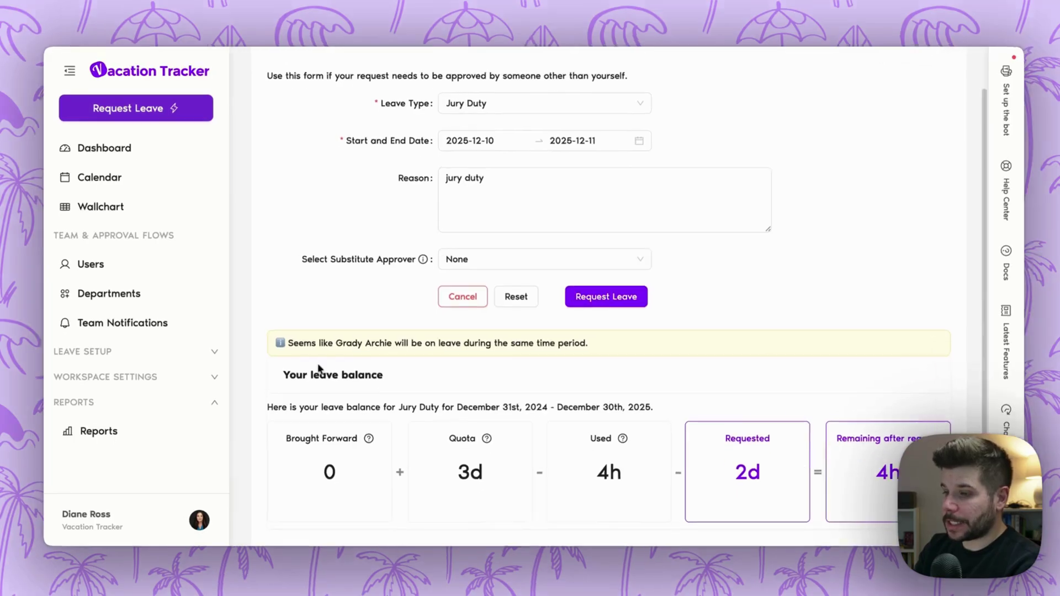
pyautogui.moveTo(245, 337); pyautogui.dragTo(641, 335)
pyautogui.click(804, 331)
pyautogui.scroll(-2, 809, 326)
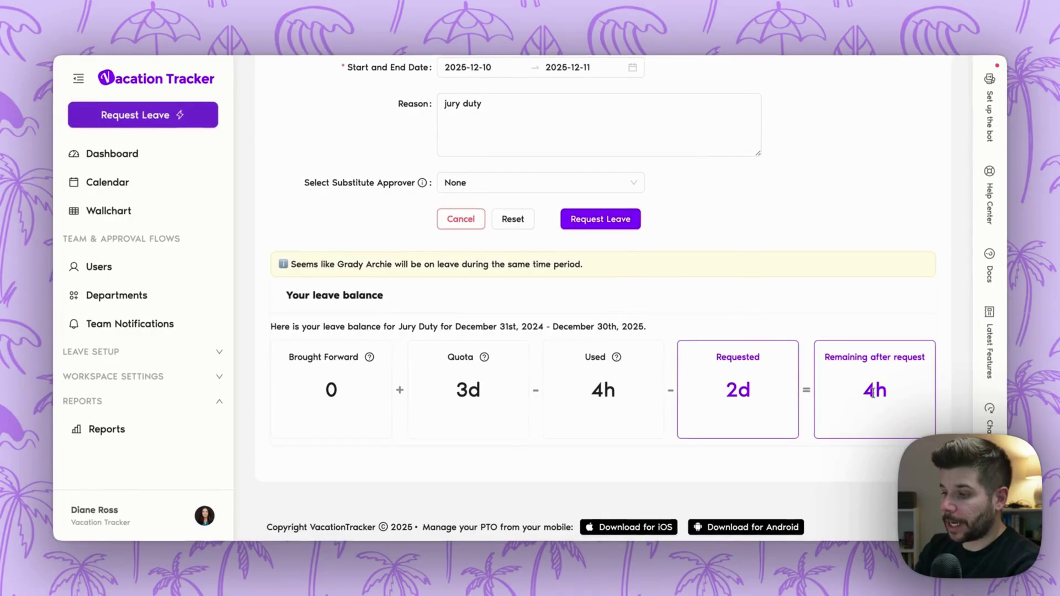
pyautogui.scroll(2, 809, 326)
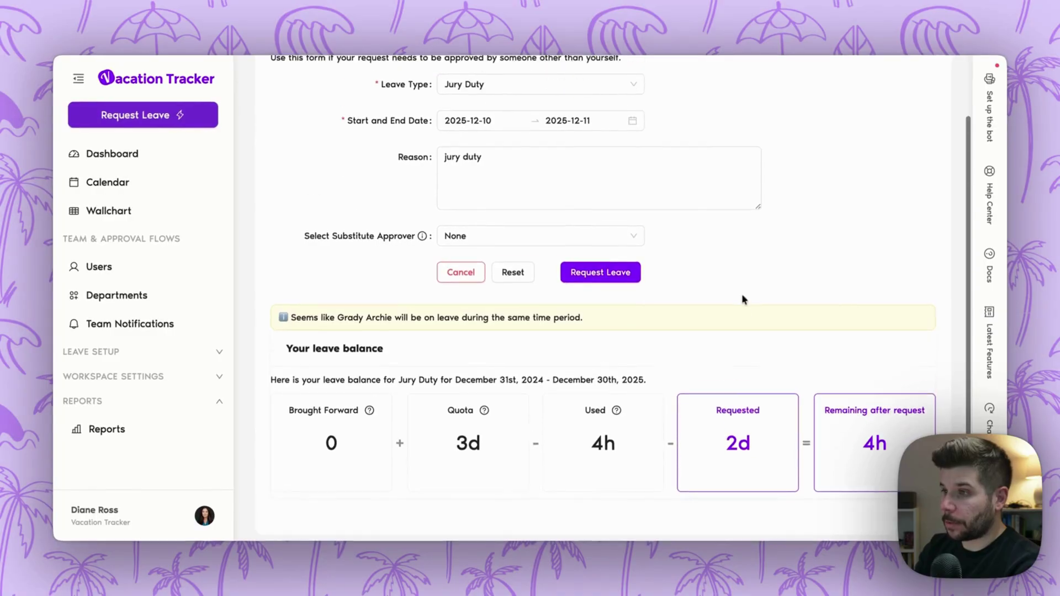
pyautogui.scroll(1, 741, 298)
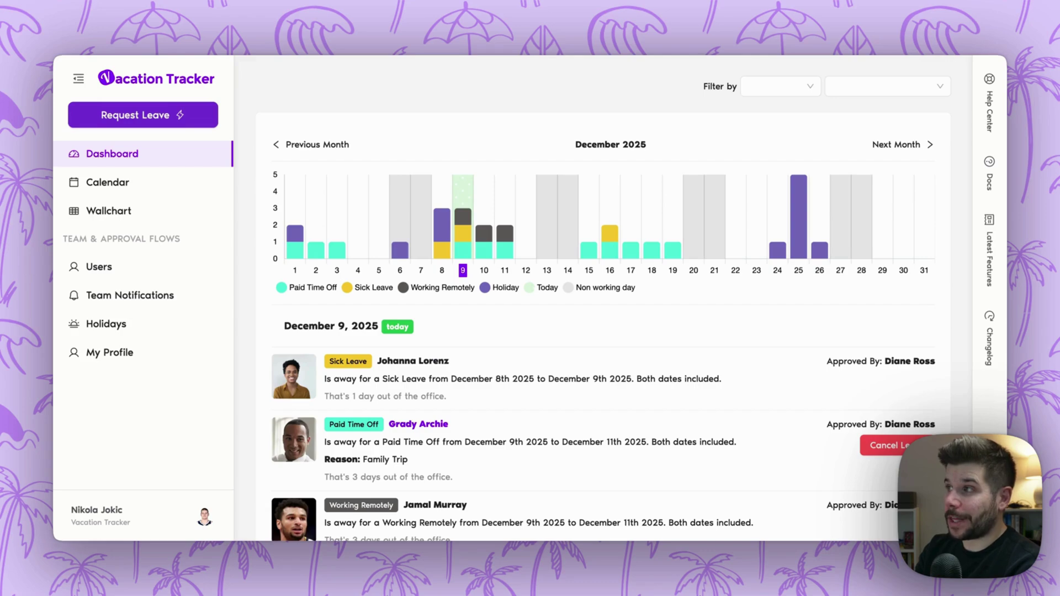
# Step: Scroll the approver's dashboard down to Pending Requests showing the December 10–11 Jury Duty request
pyautogui.scroll(-3, 614, 299)
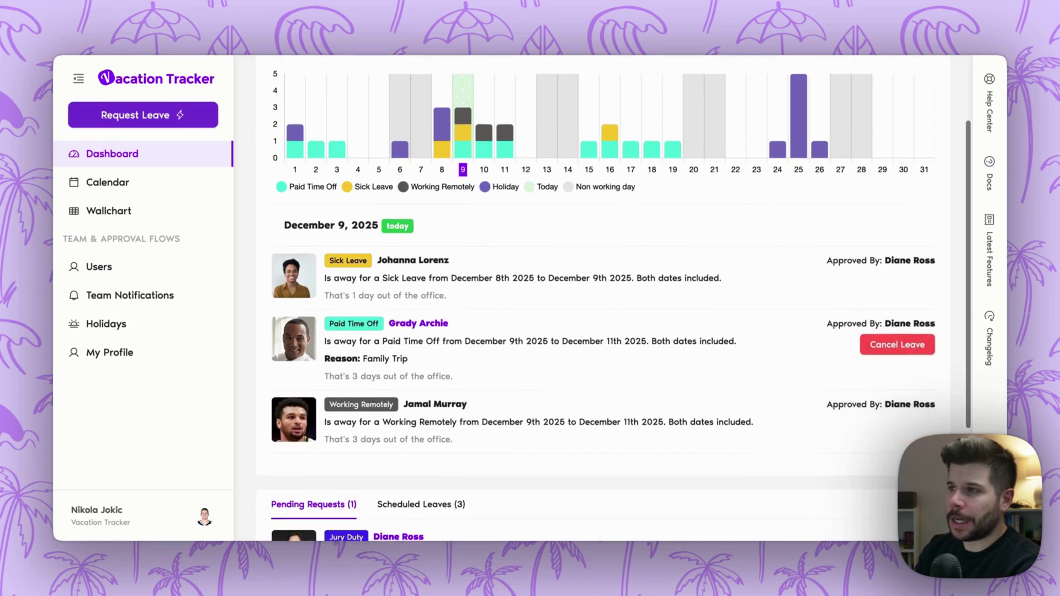
pyautogui.scroll(-3, 614, 299)
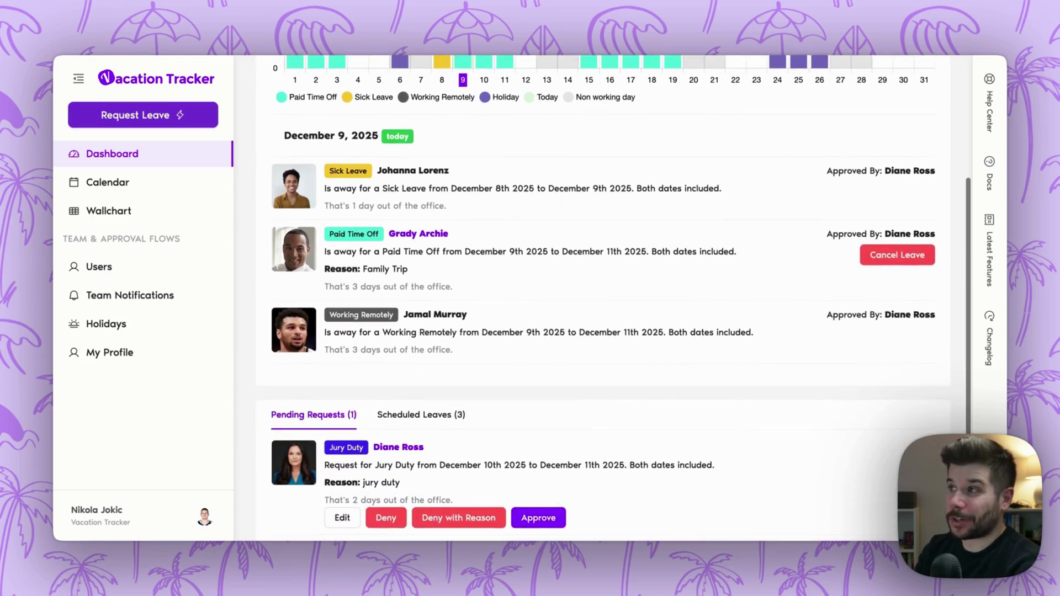
pyautogui.scroll(-2, 614, 299)
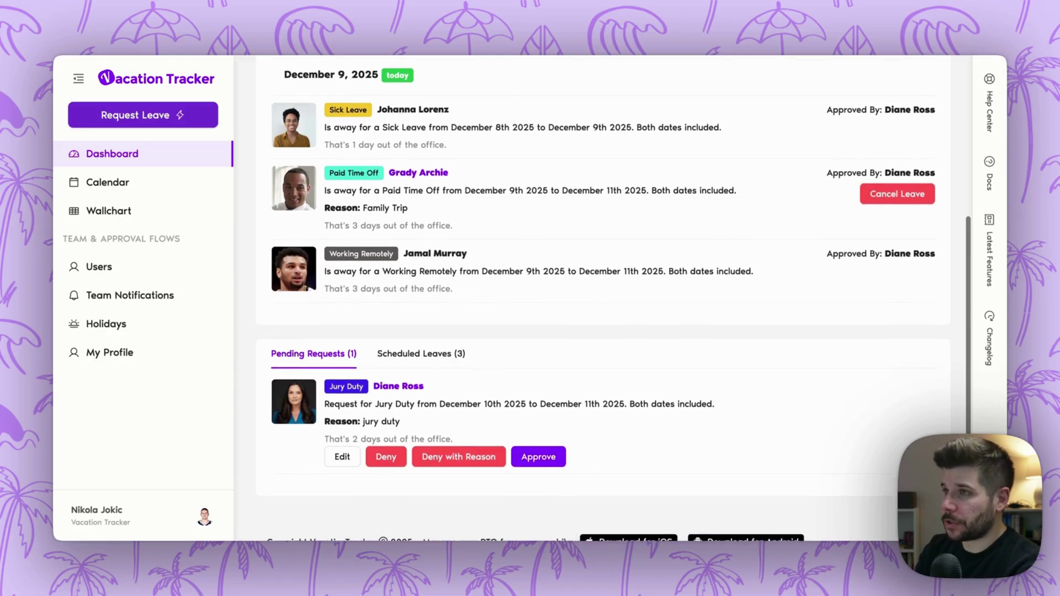
pyautogui.scroll(-1, 615, 299)
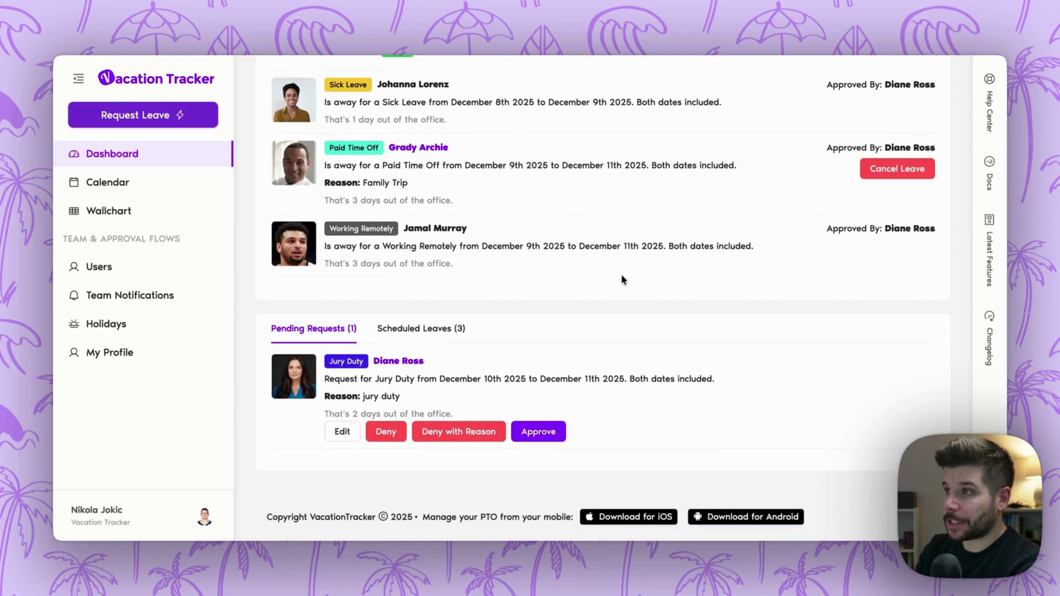